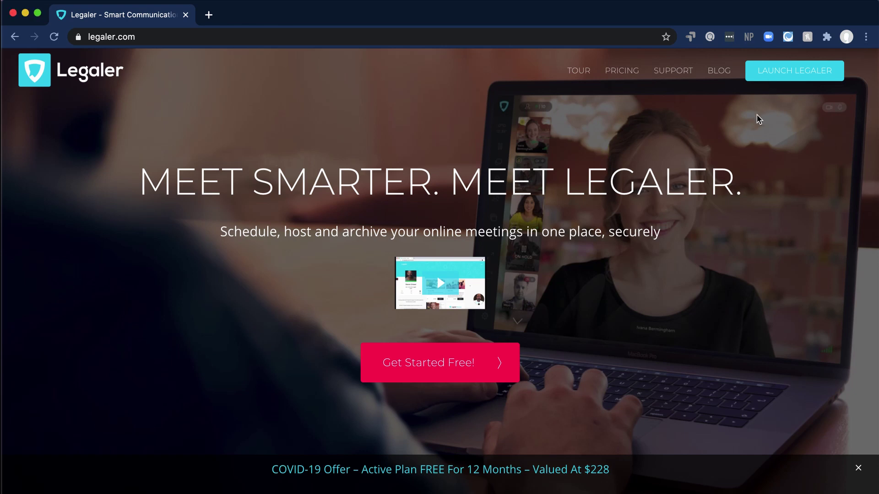
Step: Launch Legaler and start a new scheduled meeting from the meetings area
left_click(775, 75)
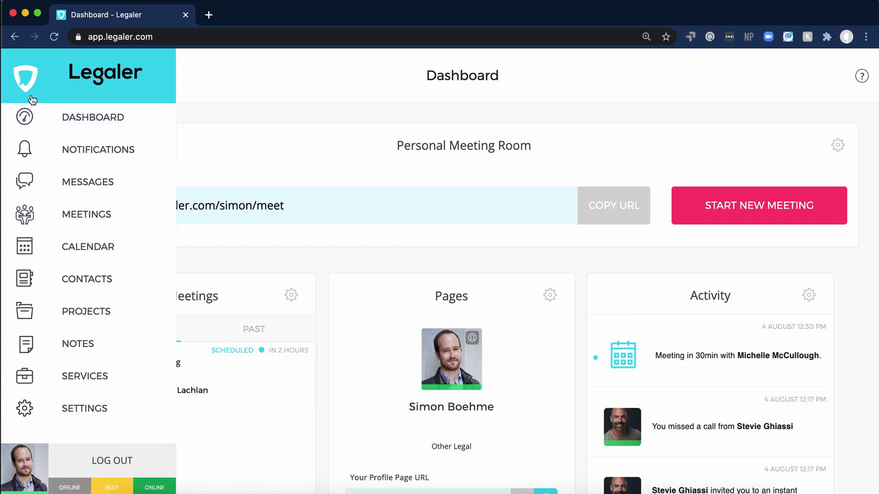
mouse_move(43, 107)
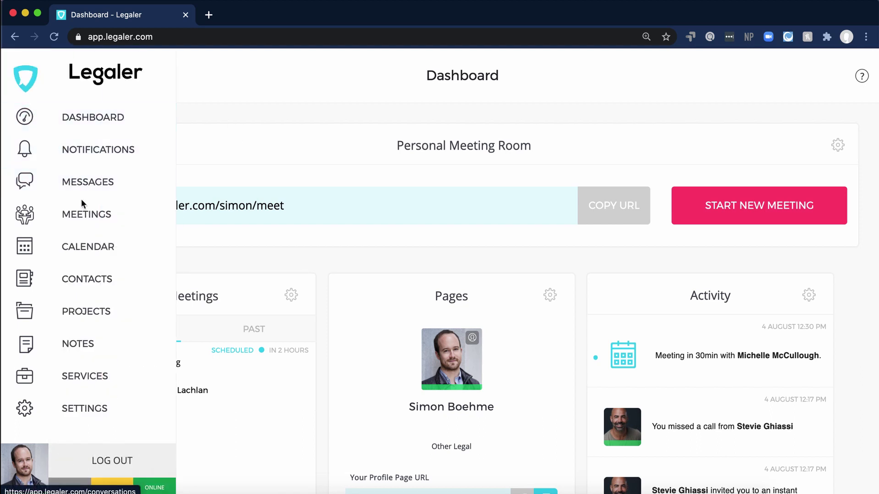
left_click(84, 218)
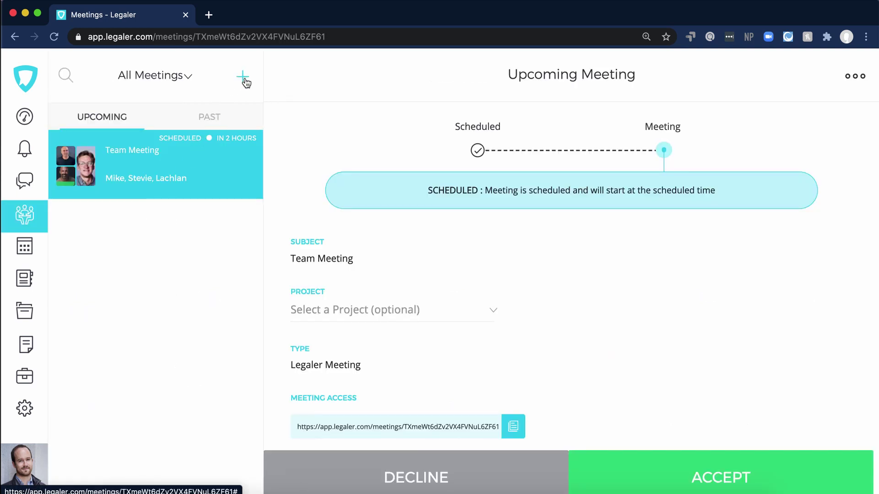
left_click(243, 81)
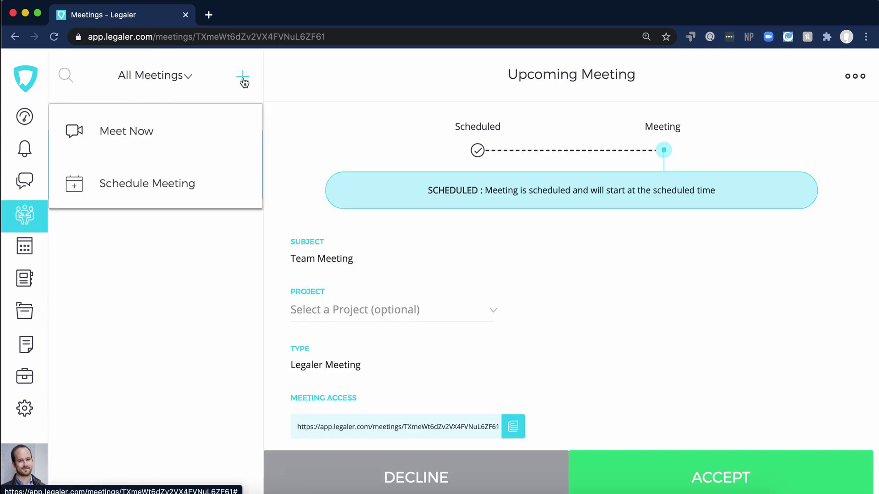
left_click(175, 181)
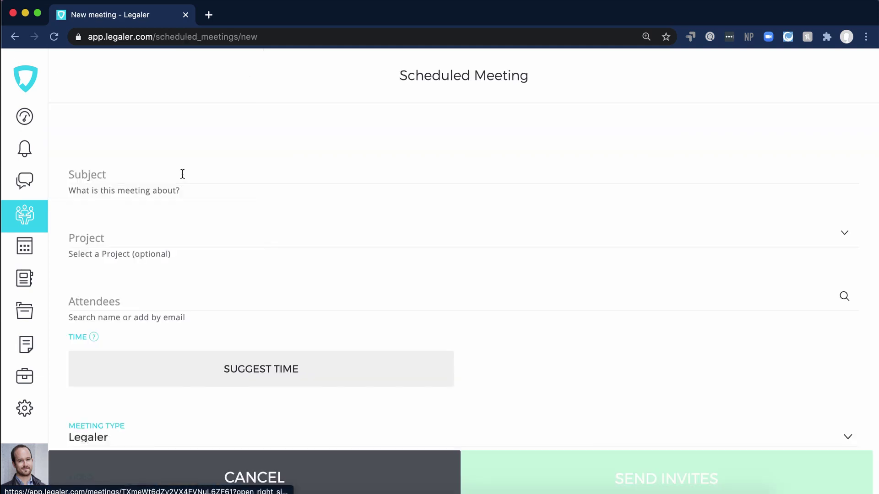
Step: Set the meeting subject to "Joint Session: Lee v. Fitzgerald"
left_click(188, 172)
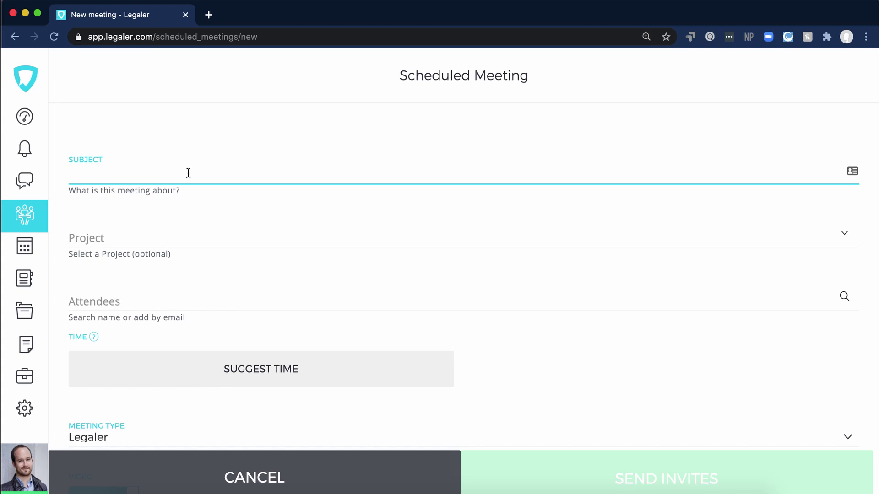
type("Joint Session: L")
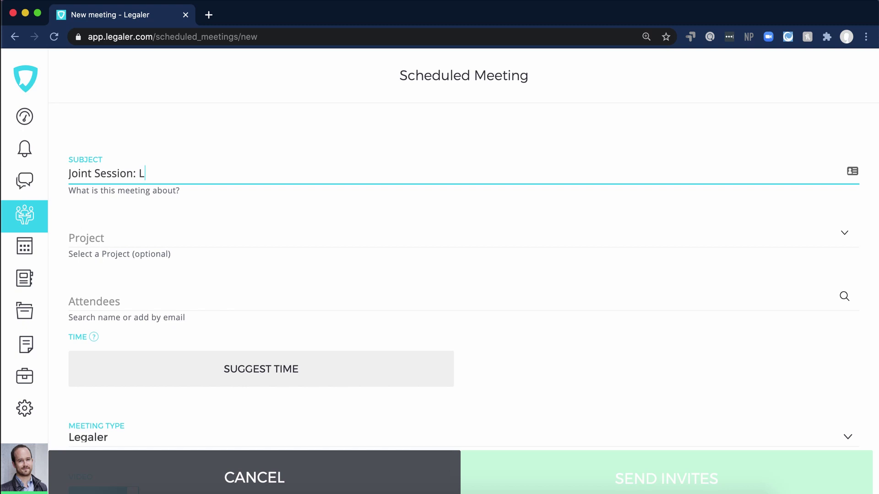
type("ee v. Fitzgerald")
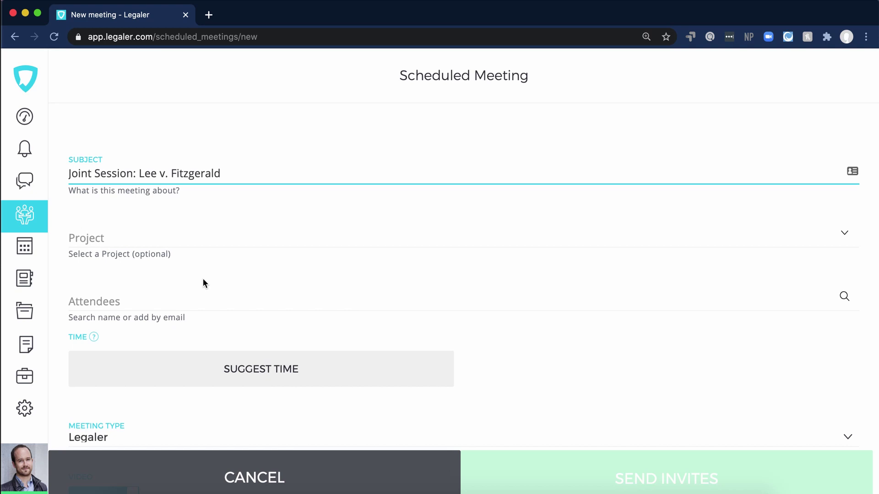
Step: Add the Legaler CEO contact and the contact with the cornell.edu address as attendees of the joint session
left_click(179, 304)
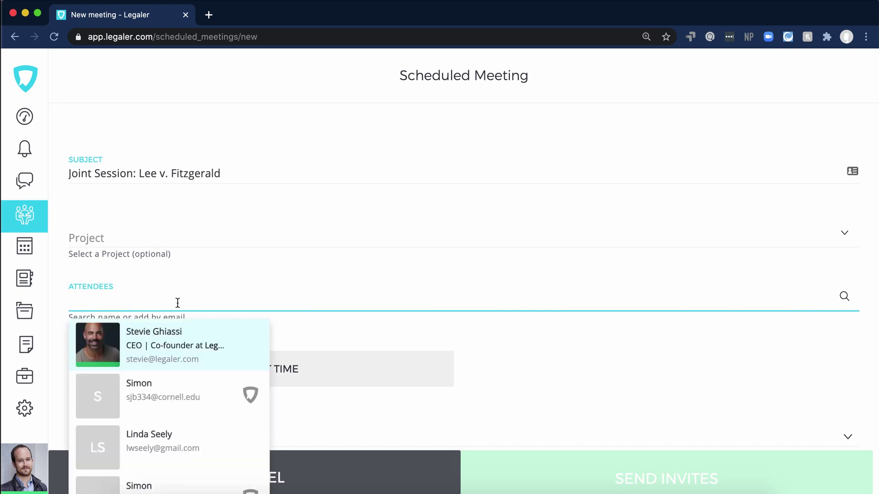
left_click(177, 347)
scroll(220, 323, "down", 2)
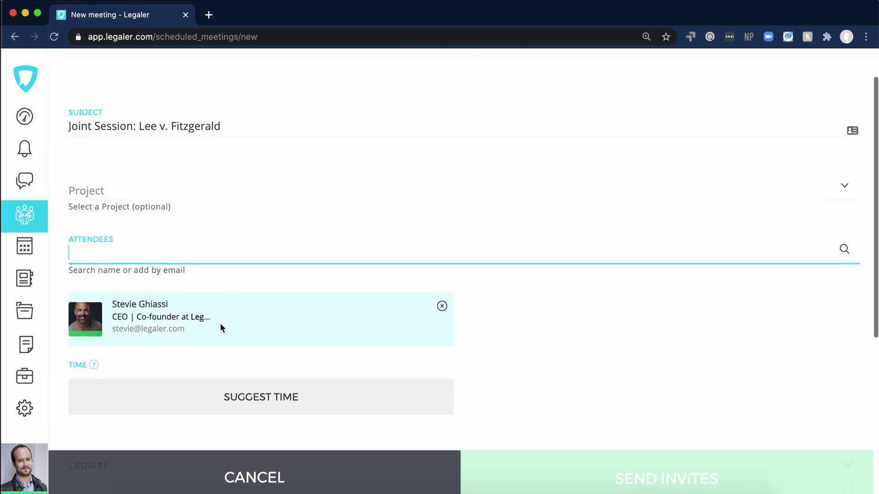
left_click(152, 252)
type("s")
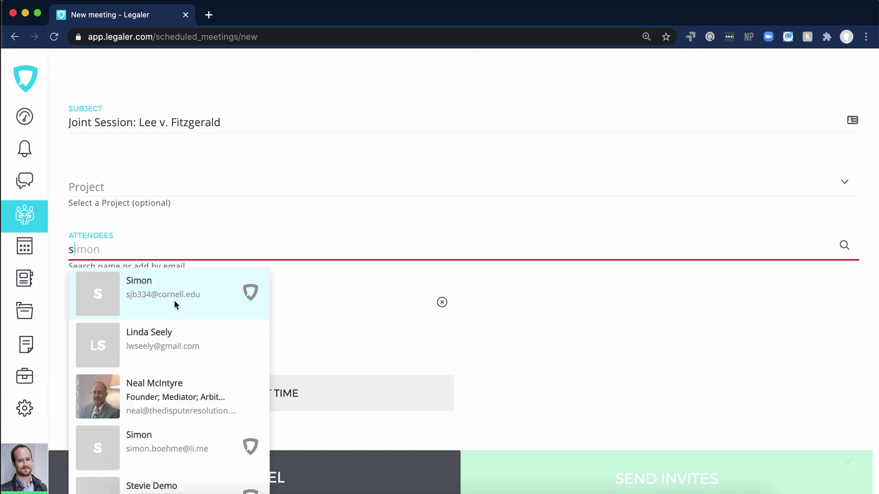
left_click(175, 302)
scroll(231, 365, "down", 2)
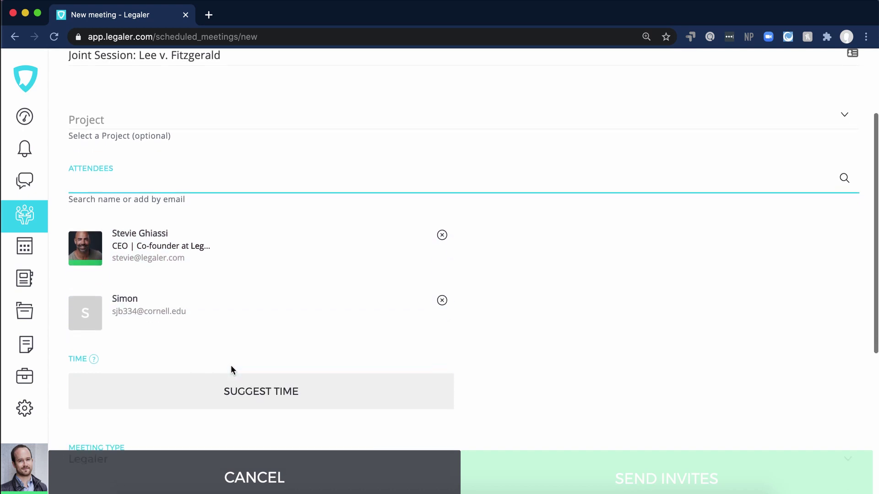
Step: Suggest Wednesday 5 August 2020, 9:00 to 11:30 AM, as the joint session's time and save it
scroll(231, 367, "down", 2)
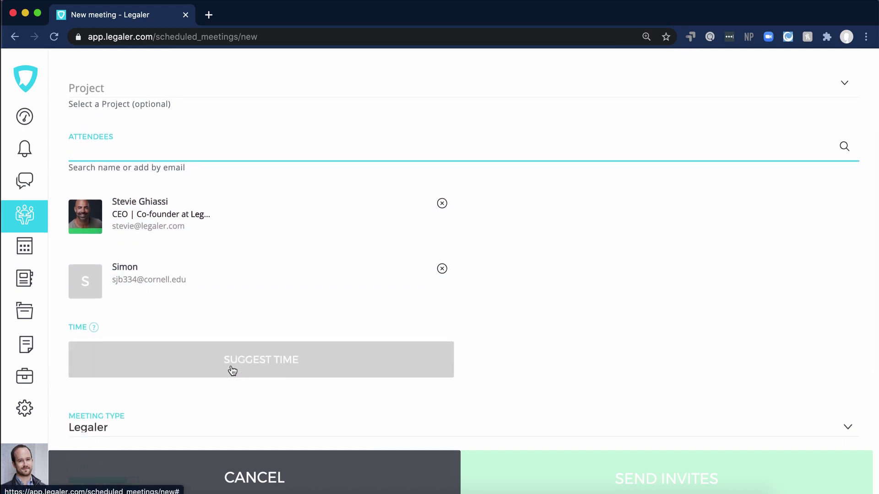
left_click(233, 371)
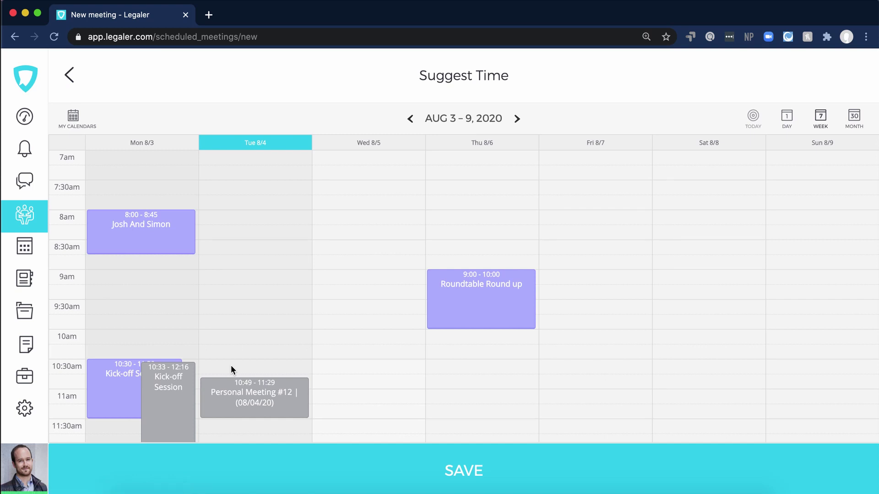
scroll(267, 333, "down", 5)
left_click_drag(252, 307, 284, 455)
scroll(279, 347, "down", 3)
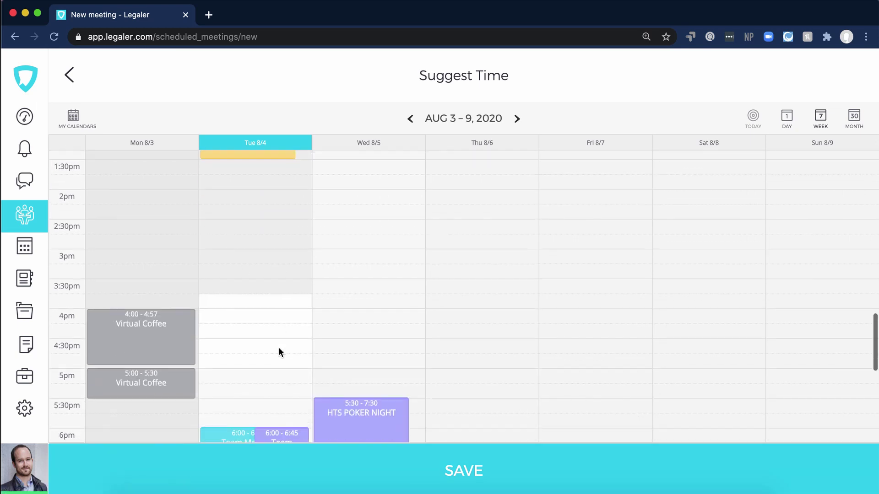
scroll(279, 347, "up", 10)
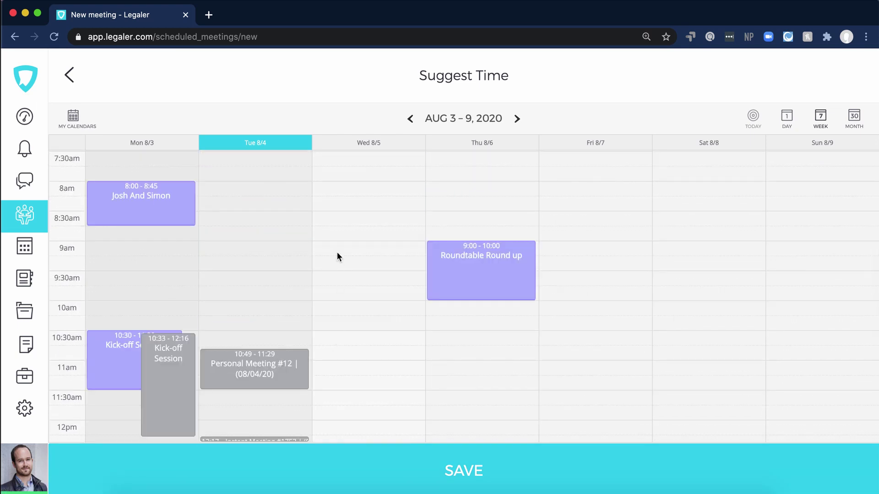
left_click_drag(343, 247, 346, 382)
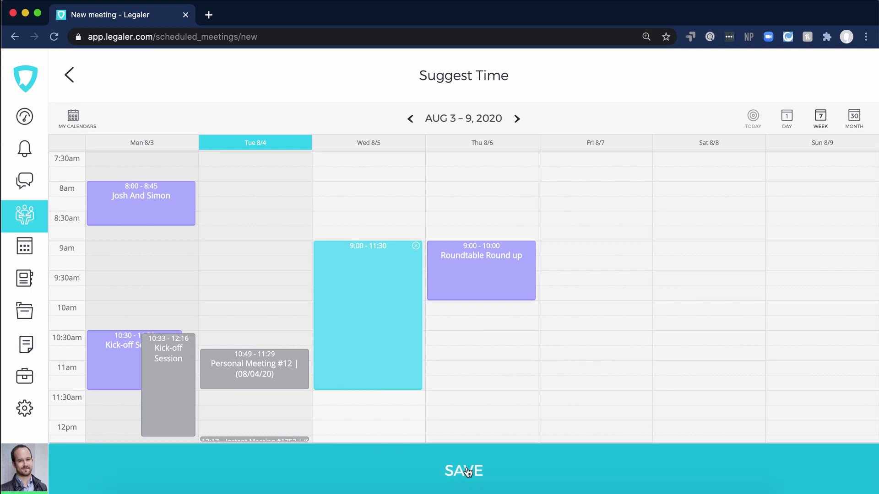
left_click(467, 470)
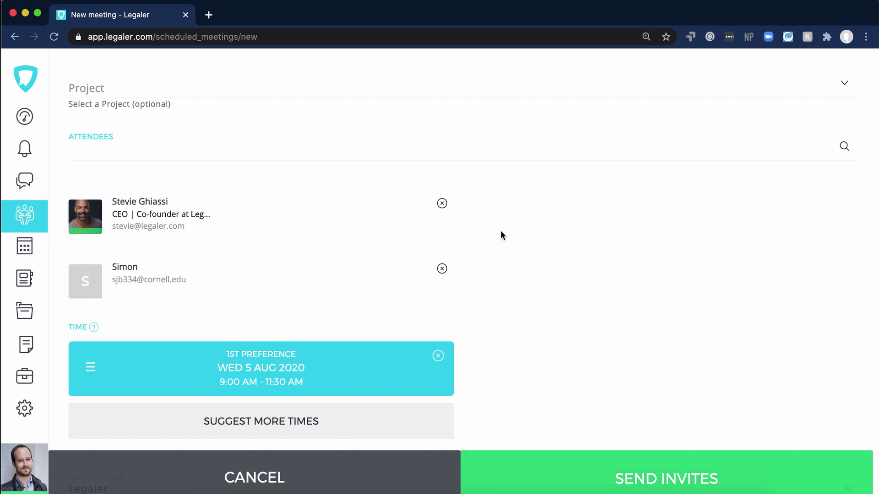
Step: Review the joint session's meeting type, video, privacy and agenda options, and send the invites
scroll(500, 235, "down", 3)
scroll(500, 233, "down", 2)
scroll(492, 208, "down", 1)
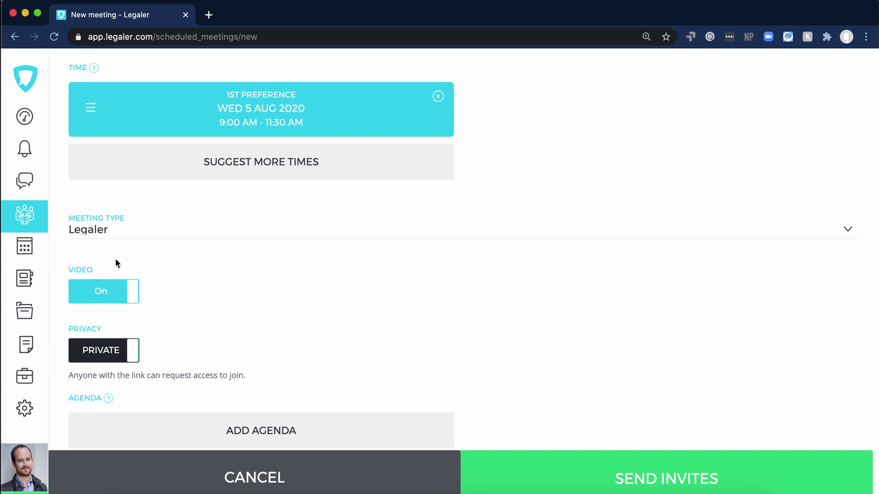
scroll(334, 337, "down", 1)
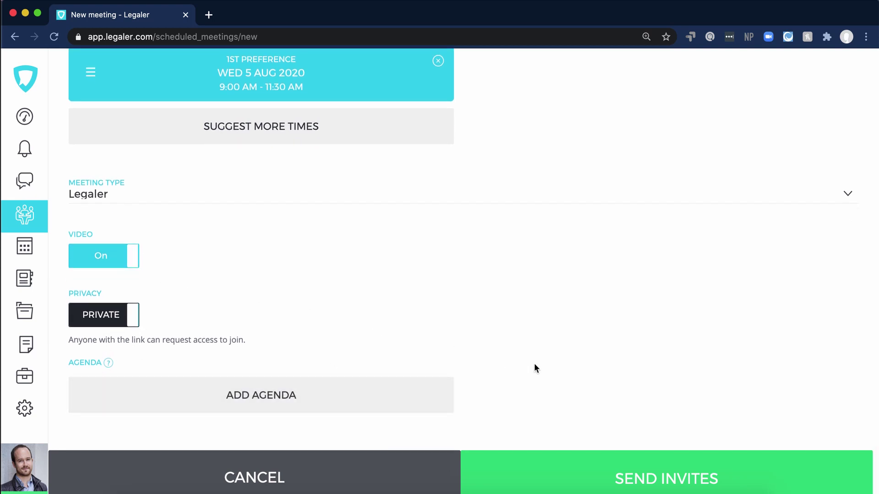
left_click(604, 462)
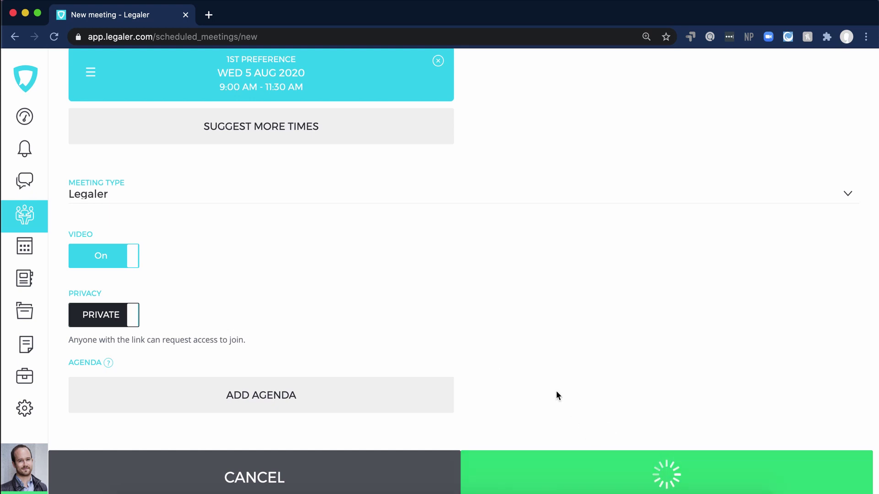
Step: Copy the meeting access link of the scheduled joint session
scroll(556, 392, "down", 2)
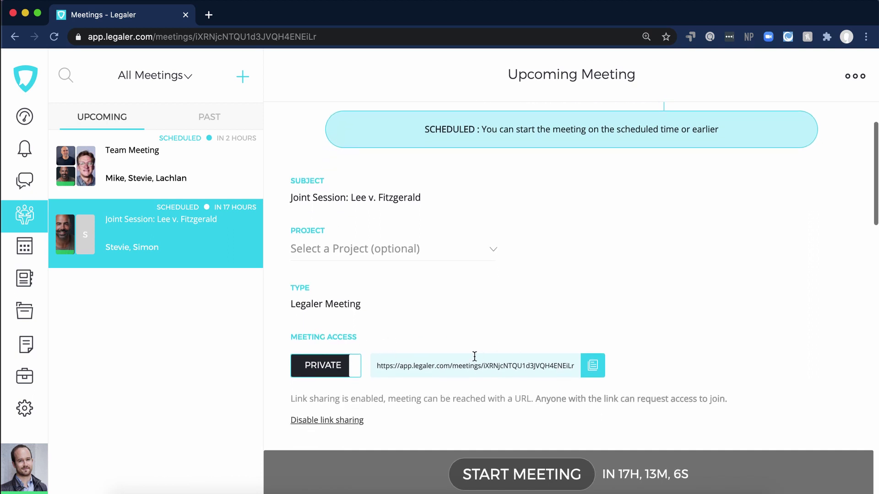
left_click(593, 365)
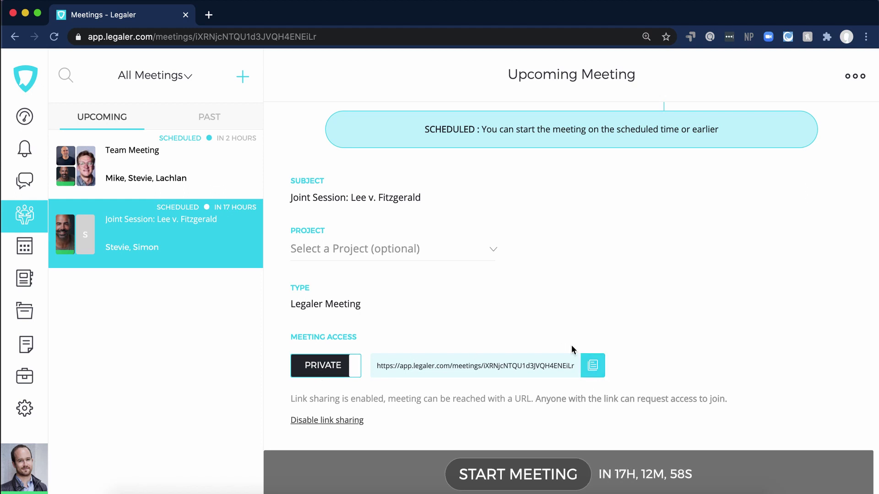
scroll(571, 345, "up", 2)
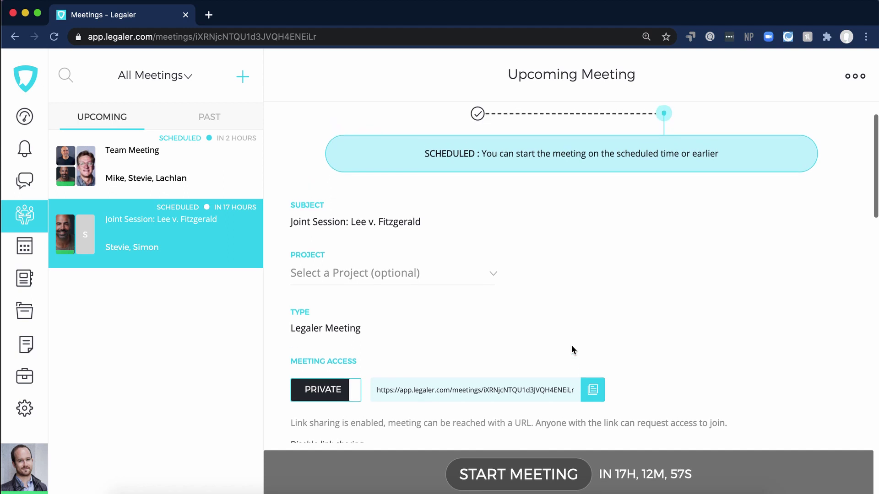
Step: Start another scheduled meeting with the subject "Lee Room (Lee Party Only)"
left_click(245, 86)
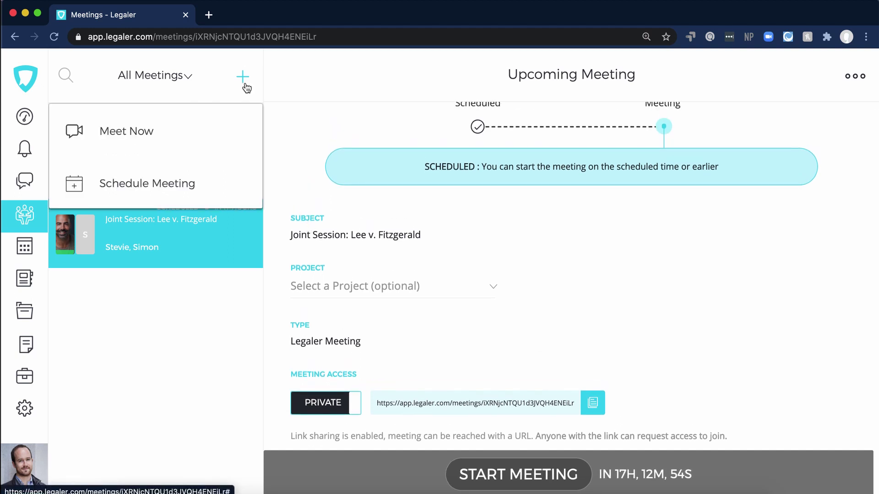
left_click(202, 183)
left_click(195, 175)
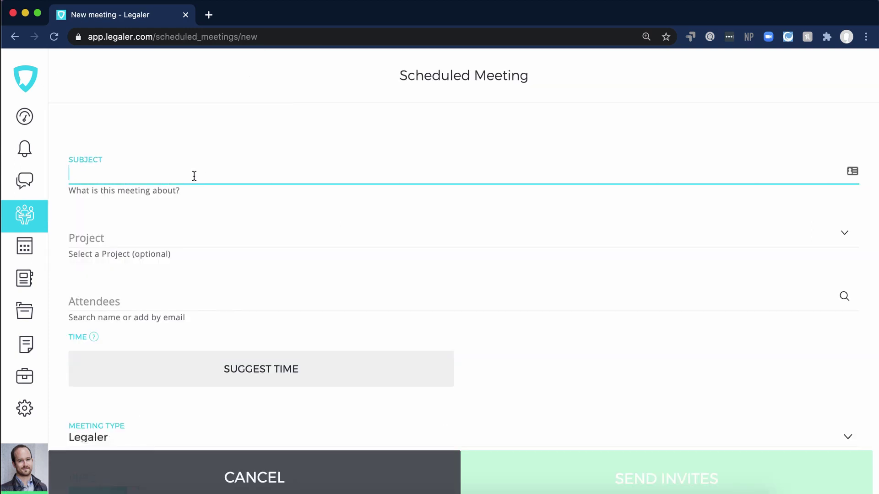
type("Lee Room (Lee Party On")
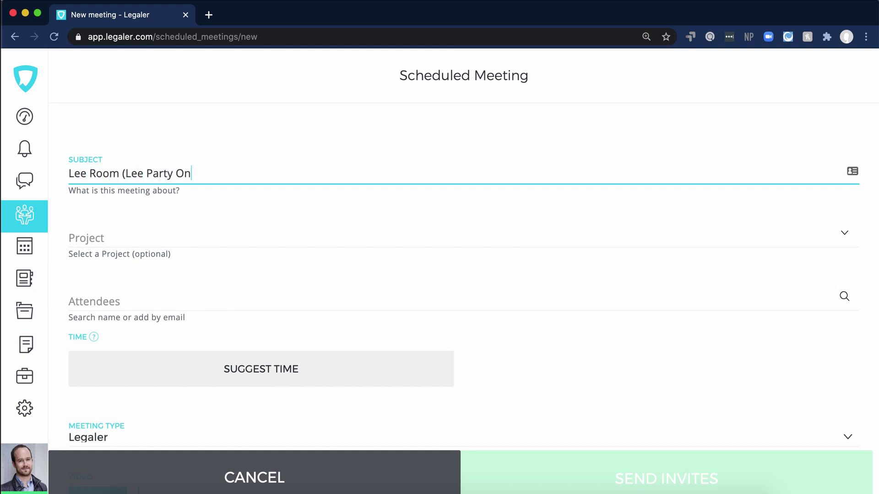
type("ly")
Step: Add the Legaler CEO contact as attendee and suggest Wednesday 5 August 2020, 9:00 to 11:30 AM, for the Lee room
left_click(126, 303)
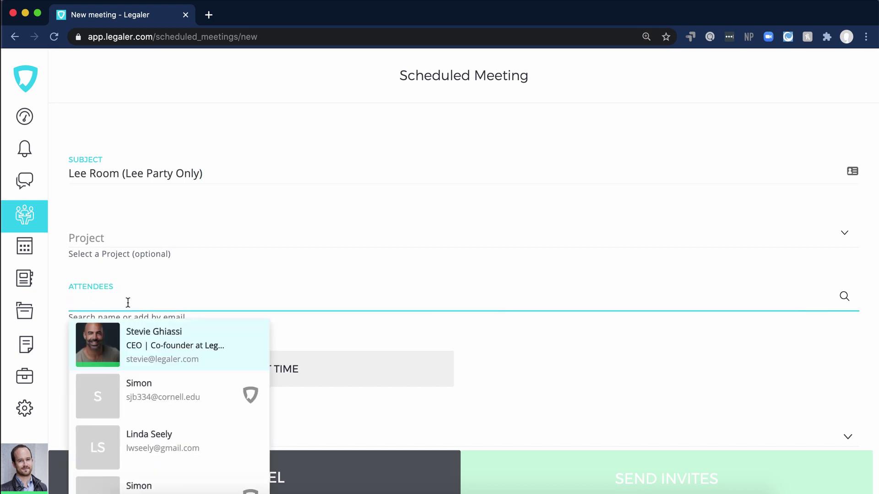
left_click(141, 330)
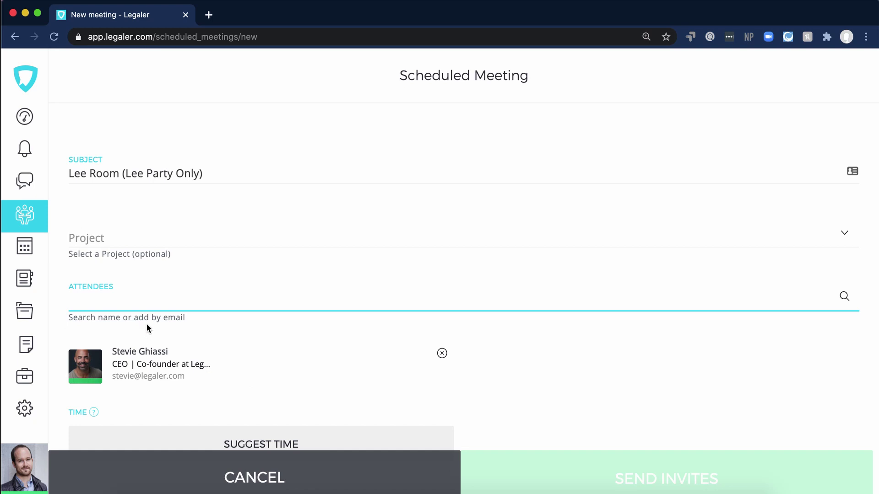
scroll(147, 323, "down", 3)
left_click(206, 328)
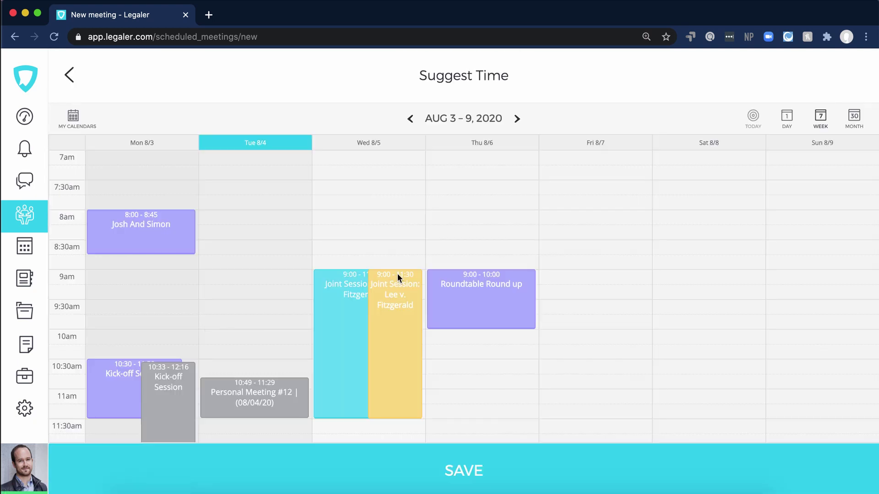
left_click_drag(424, 272, 419, 412)
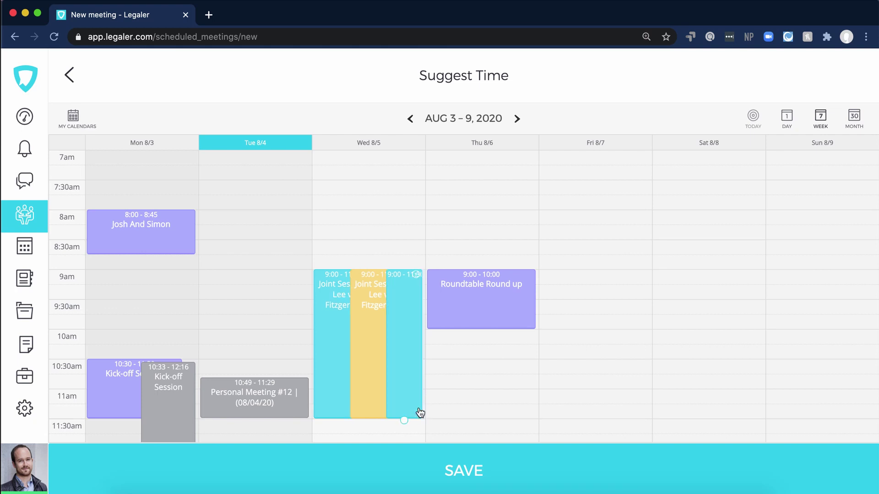
left_click(483, 489)
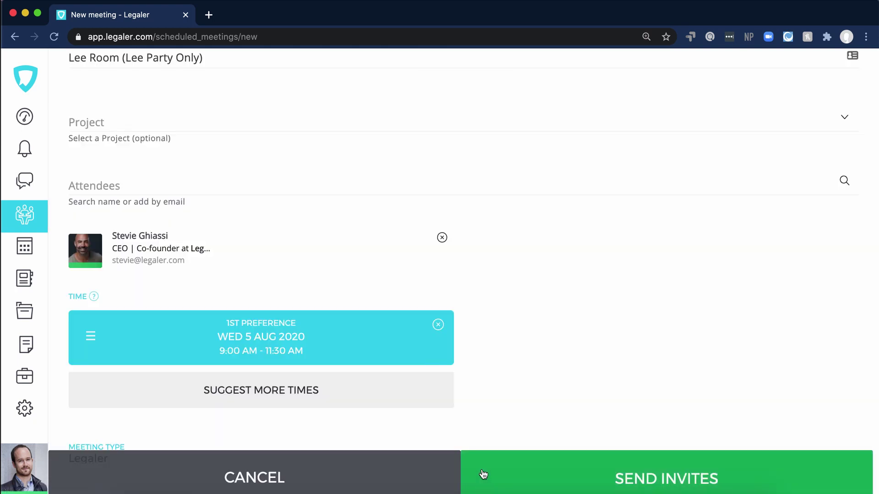
Step: Send the invites for the Lee room meeting
scroll(496, 377, "down", 5)
scroll(273, 381, "down", 2)
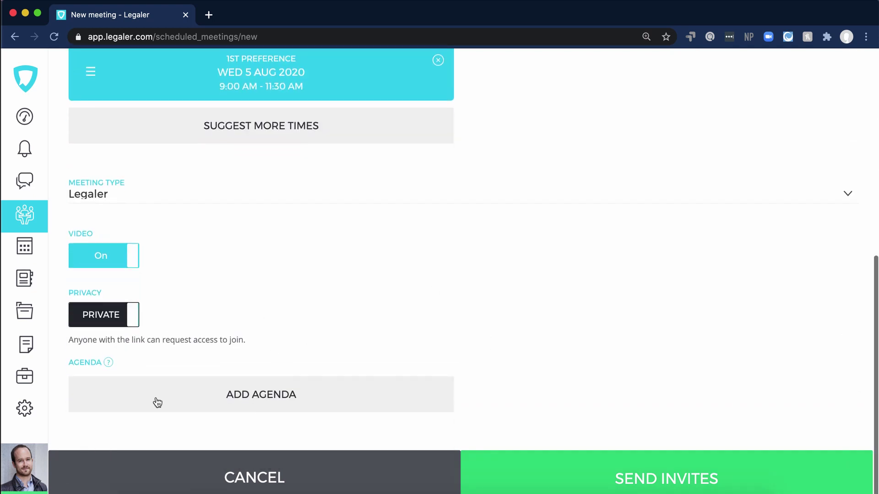
left_click(543, 468)
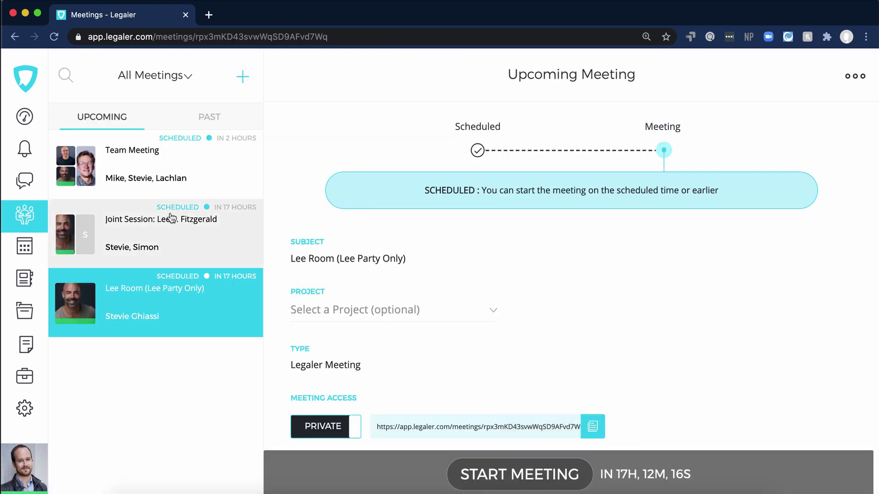
Step: Create another scheduled meeting with the subject "Fitzgerald Room (Fitzgerald Party Only)" and add the guest contact with the cornell.edu e-mail as attendee
left_click(242, 82)
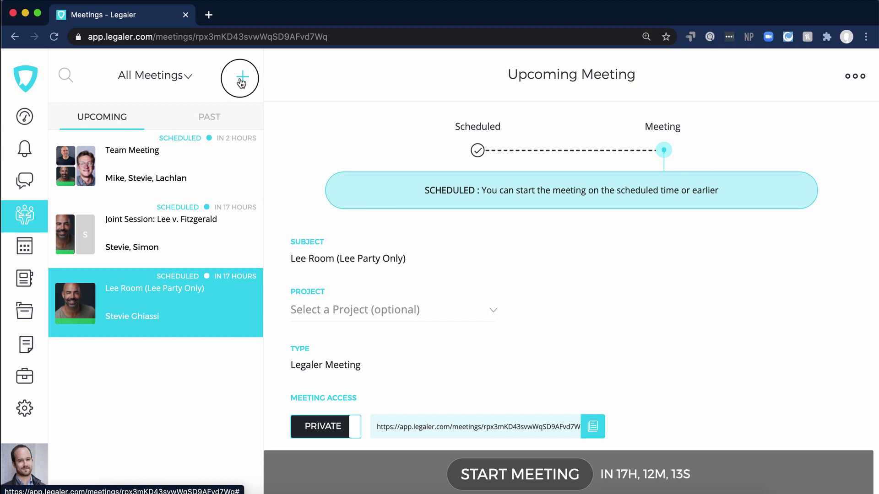
left_click(216, 194)
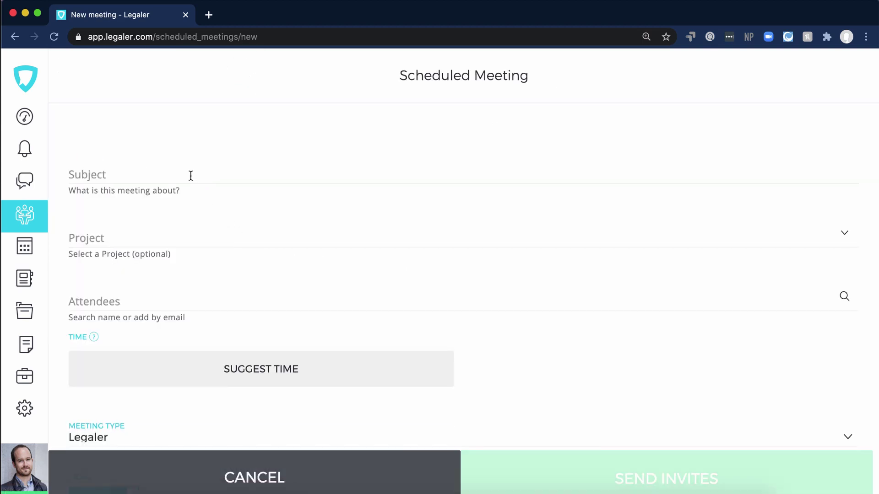
left_click(191, 175)
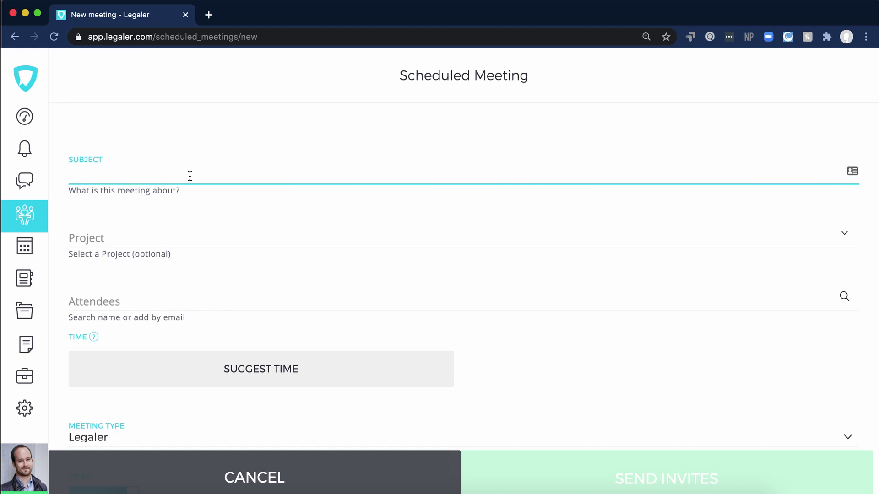
type("Fitzgerald Roo")
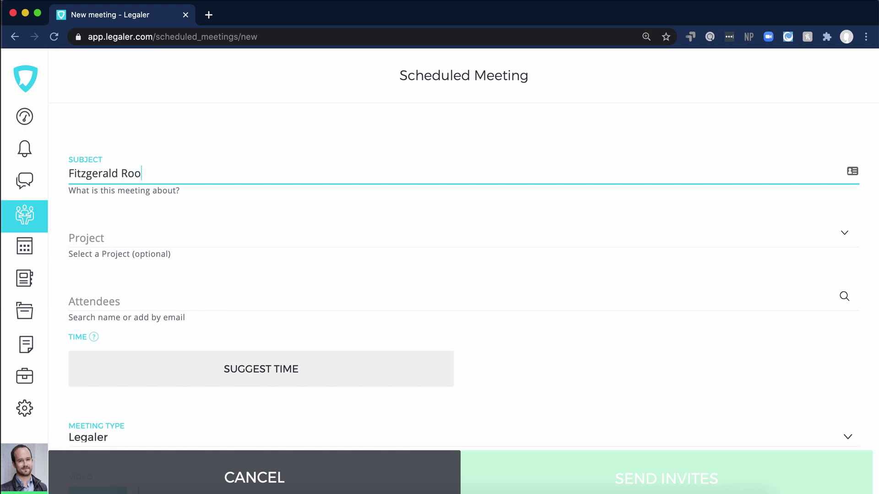
type("m (Fitzgerald Party o")
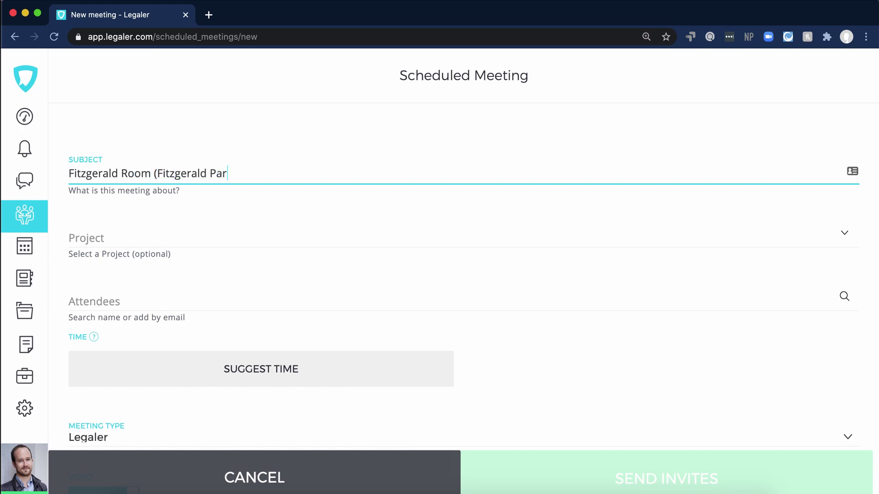
key("BackSpace")
type("Only)")
left_click(126, 295)
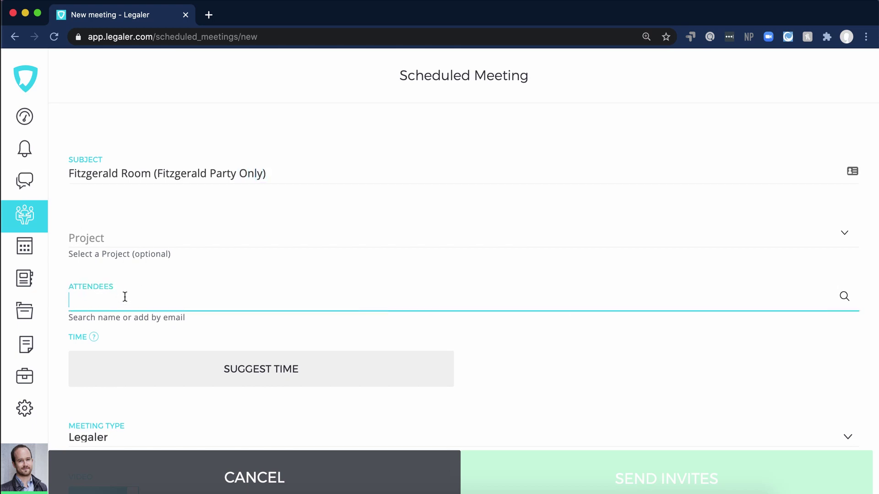
left_click(145, 384)
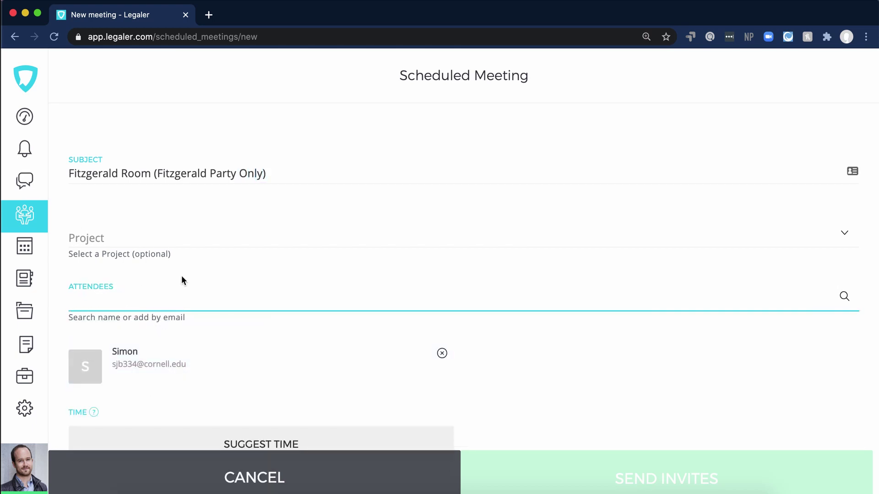
Step: Suggest Wednesday 5 August 2020, 9:00 to 11:30 AM, for the Fitzgerald room meeting and send its invites
scroll(181, 275, "down", 5)
left_click(200, 264)
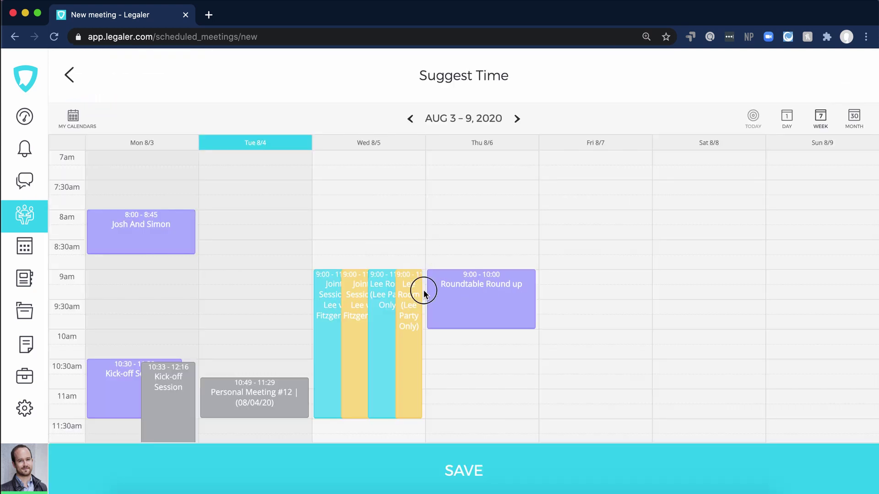
left_click_drag(425, 414, 425, 416)
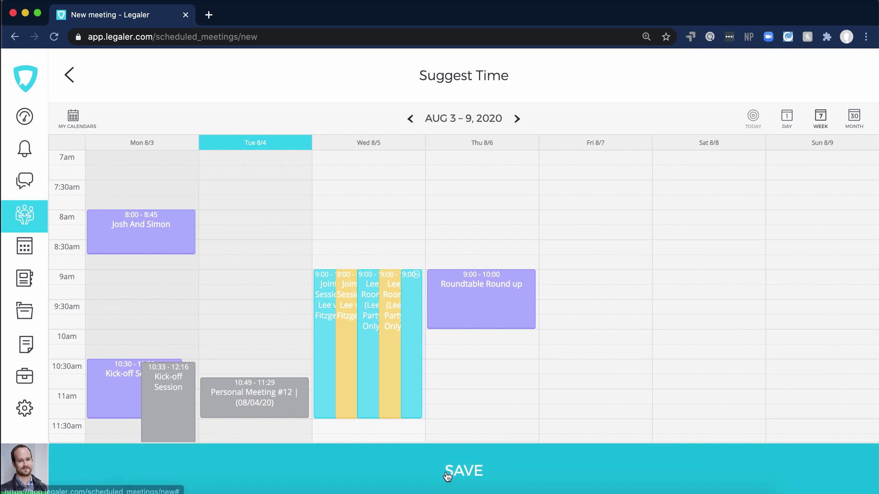
left_click(463, 471)
scroll(452, 374, "down", 5)
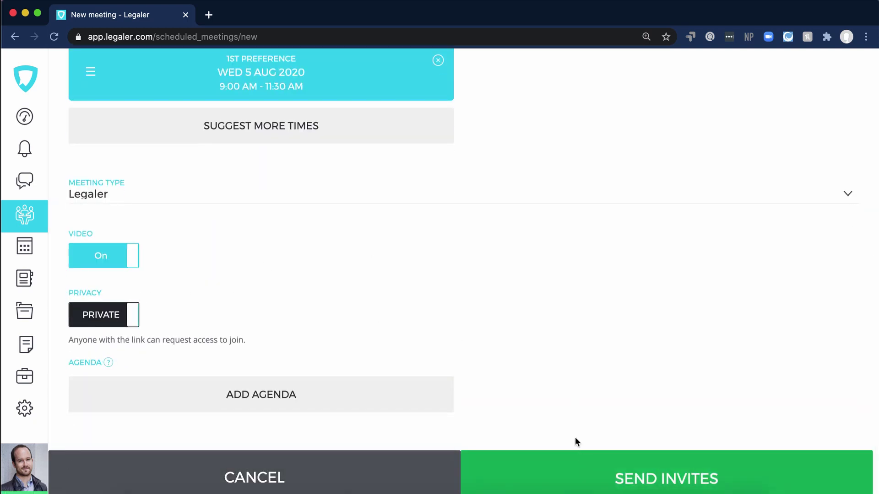
left_click(633, 464)
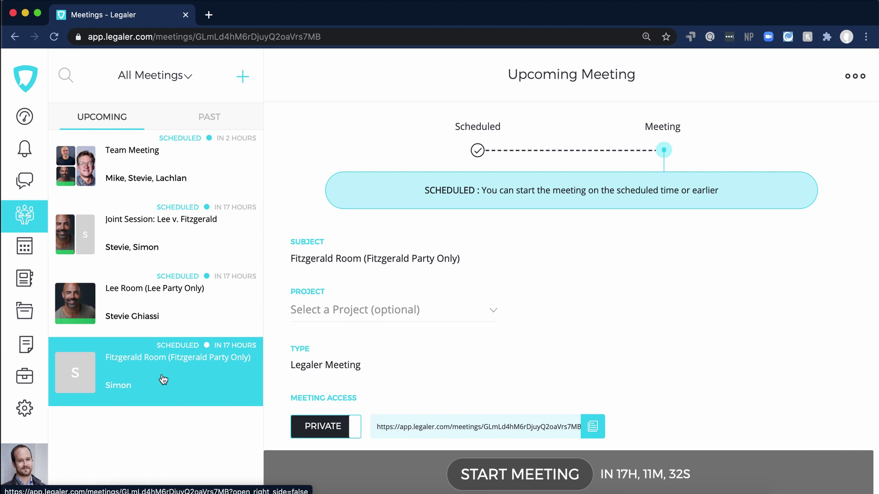
Step: Start the scheduled "Joint Session: Lee v. Fitzgerald" meeting early and join its room with the default camera and audio devices
left_click(177, 245)
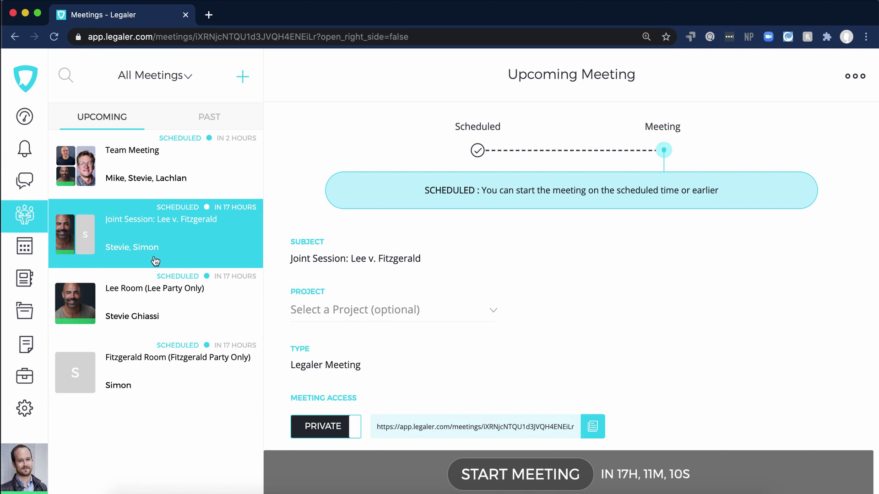
left_click(491, 478)
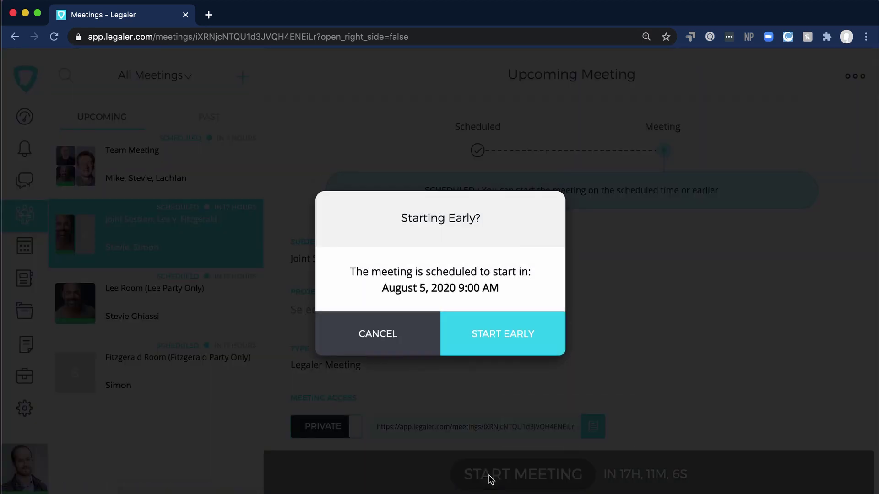
left_click(492, 337)
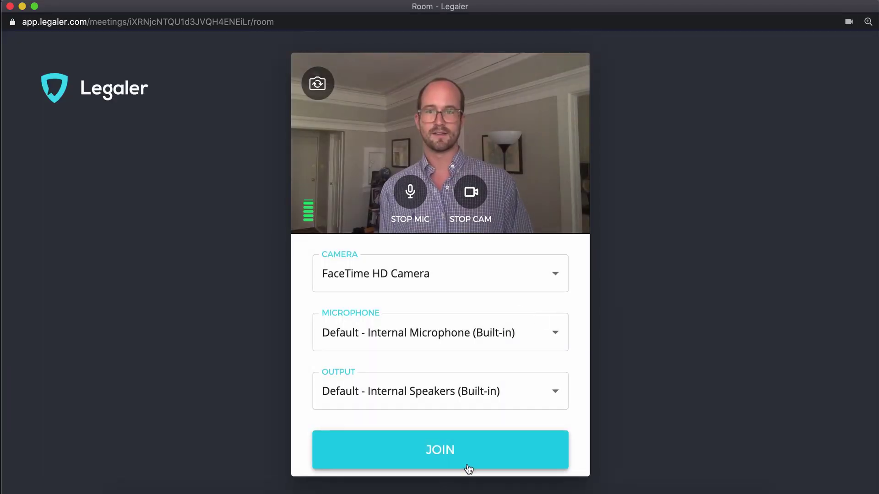
left_click(468, 469)
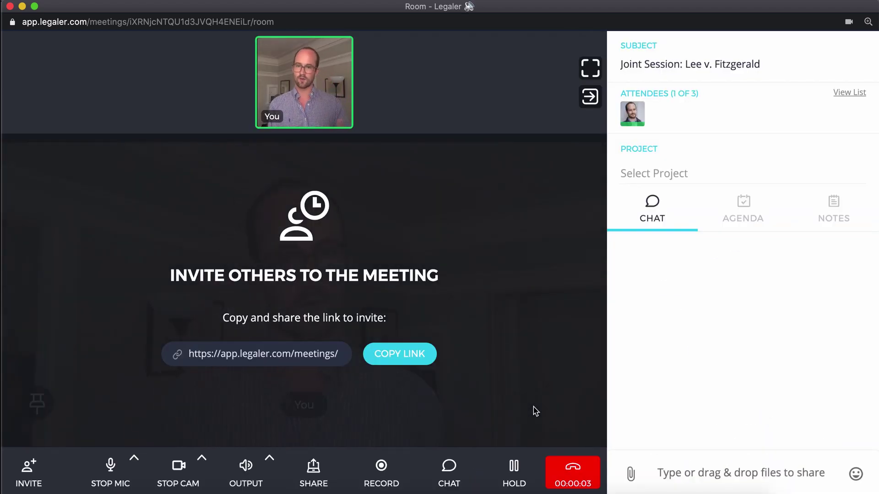
Step: Hide the chat and meeting details sidebar in the joint session room, show it again and hide it once more
left_click(451, 466)
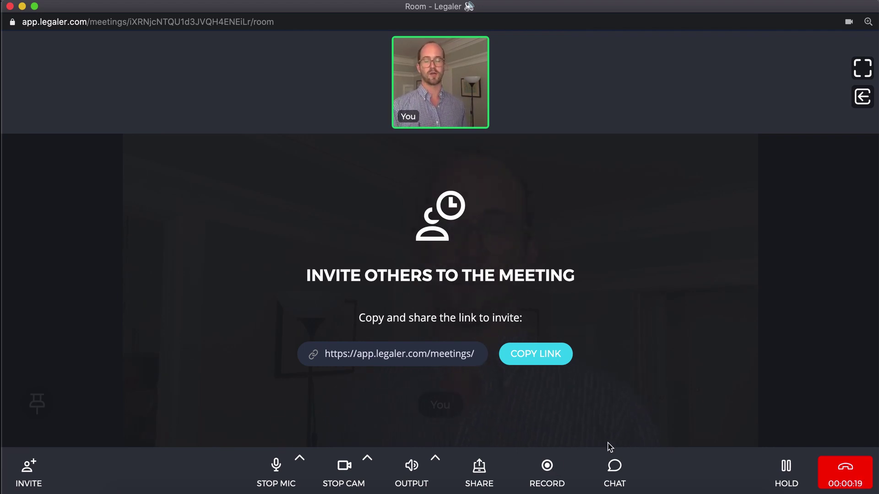
left_click(610, 485)
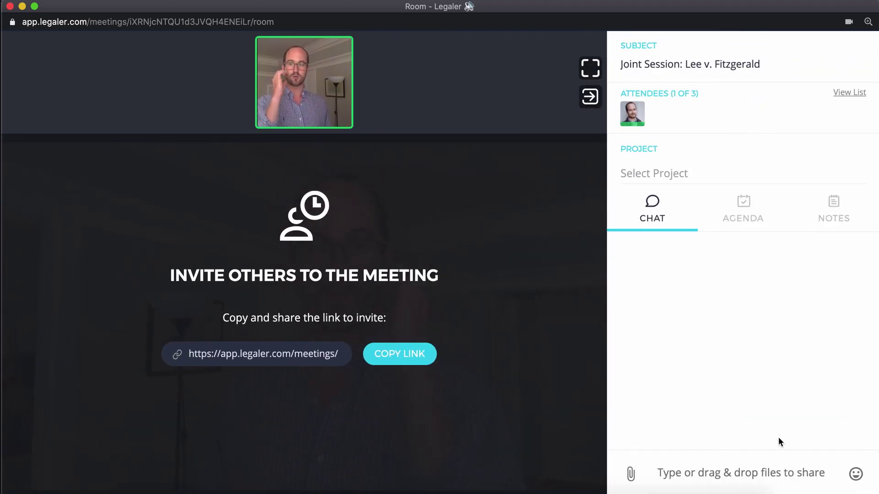
mouse_move(488, 404)
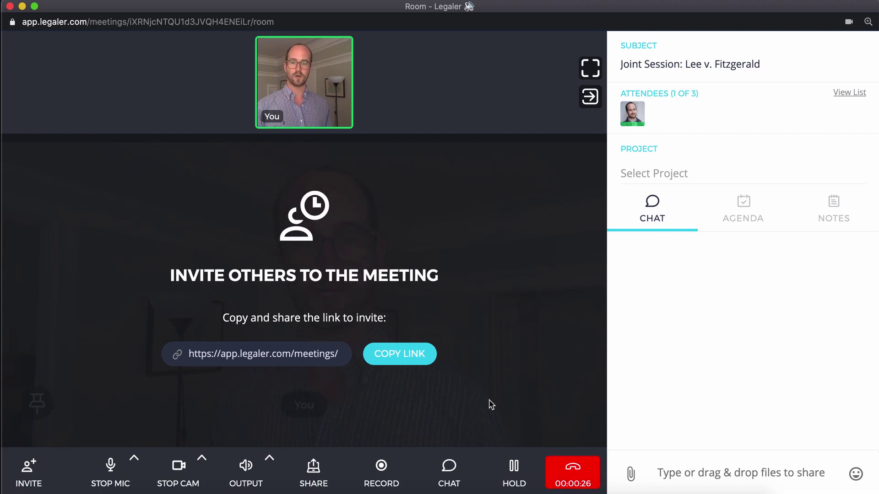
left_click(445, 479)
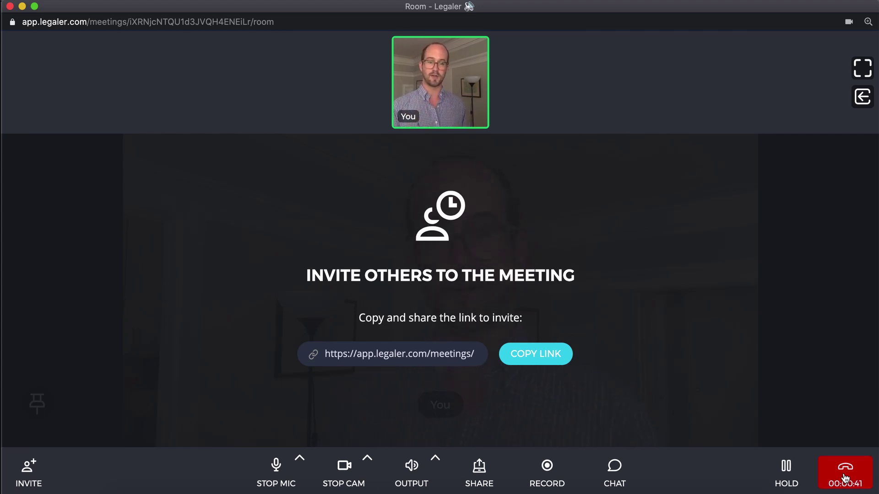
Step: End the joint session meeting for everyone and close its room window
left_click(845, 470)
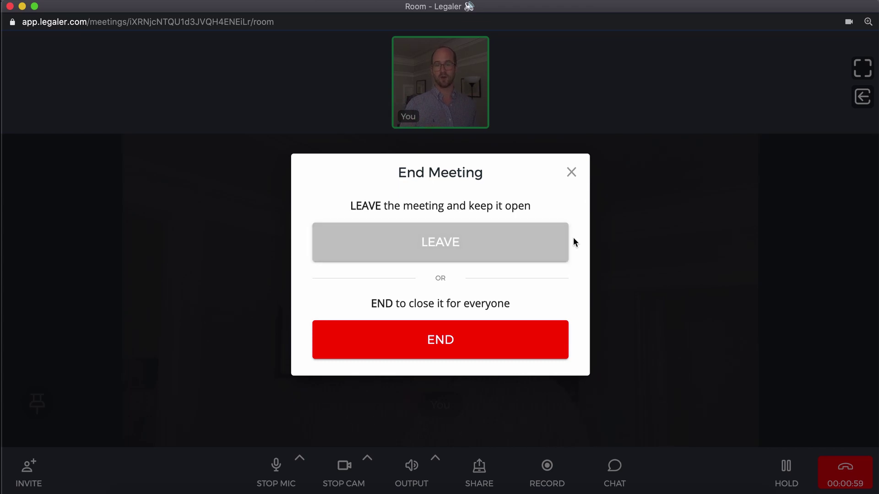
left_click(481, 352)
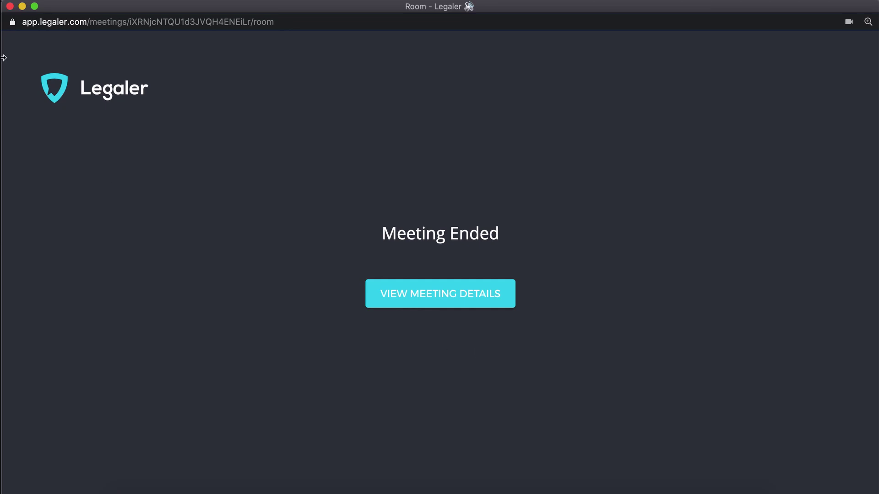
left_click(10, 6)
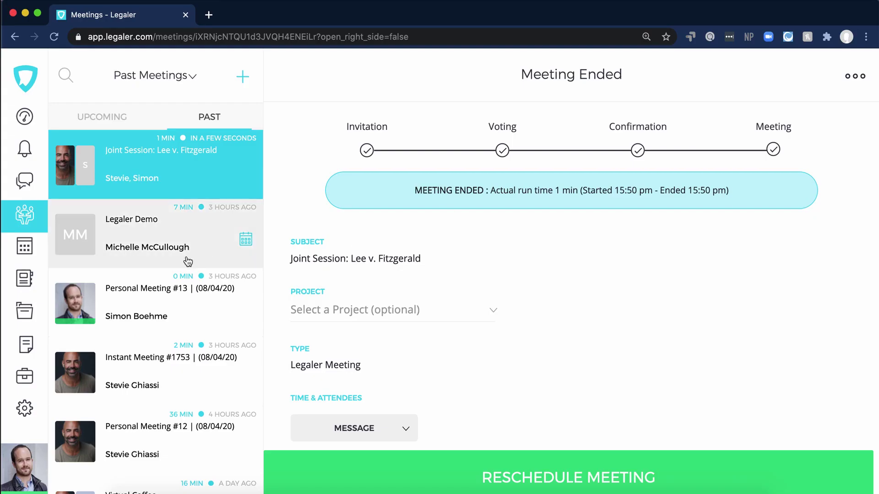
Step: Start and join the upcoming "Lee Room (Lee Party Only)" meeting early, and leave it while keeping it open
left_click(116, 115)
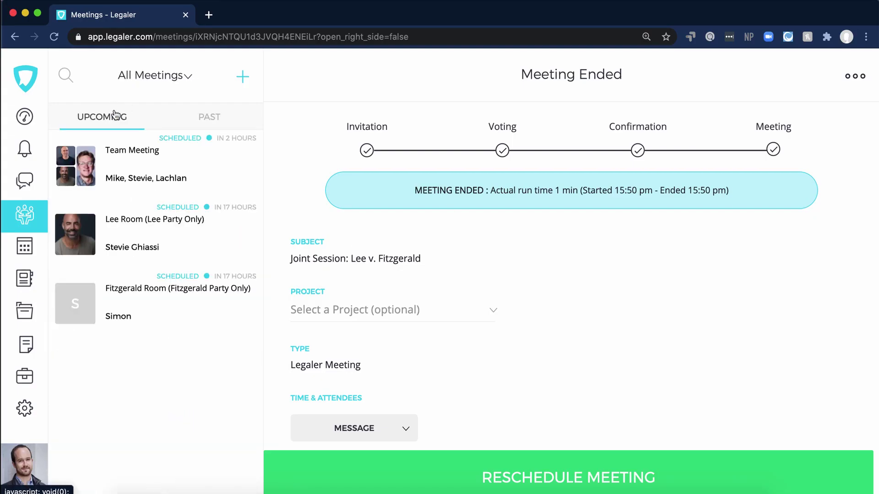
left_click(190, 244)
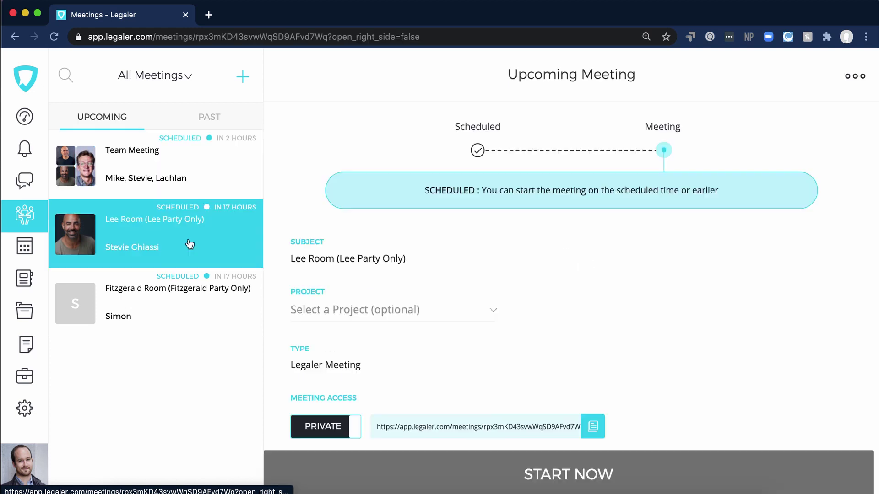
left_click(583, 471)
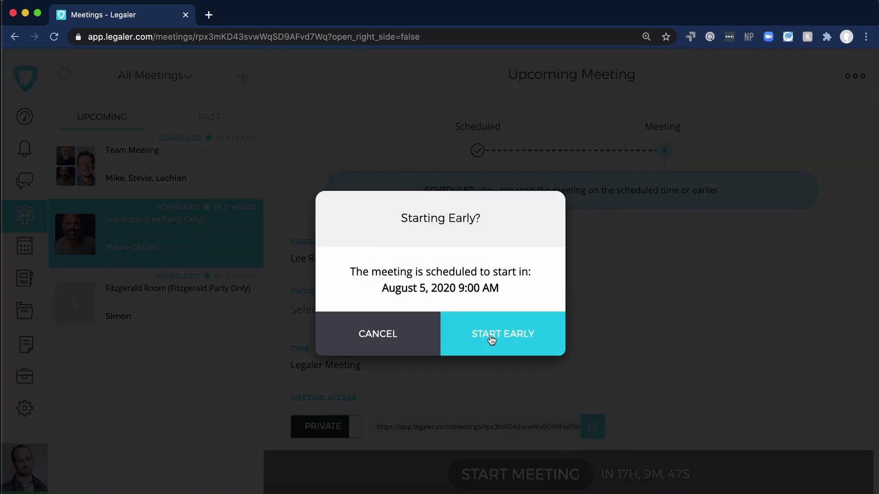
left_click(491, 340)
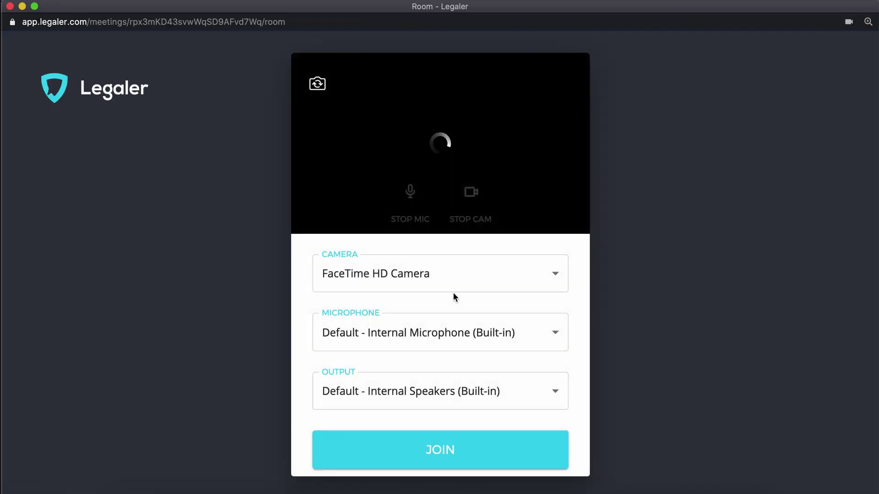
left_click(439, 449)
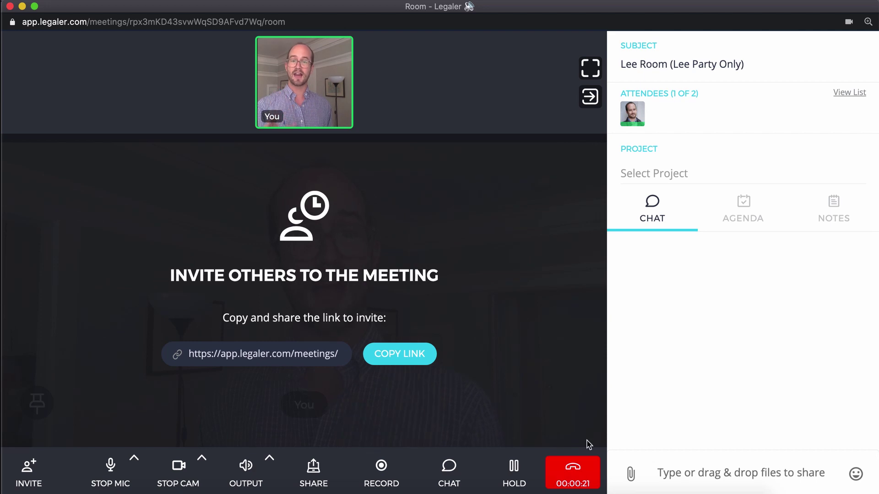
left_click(573, 476)
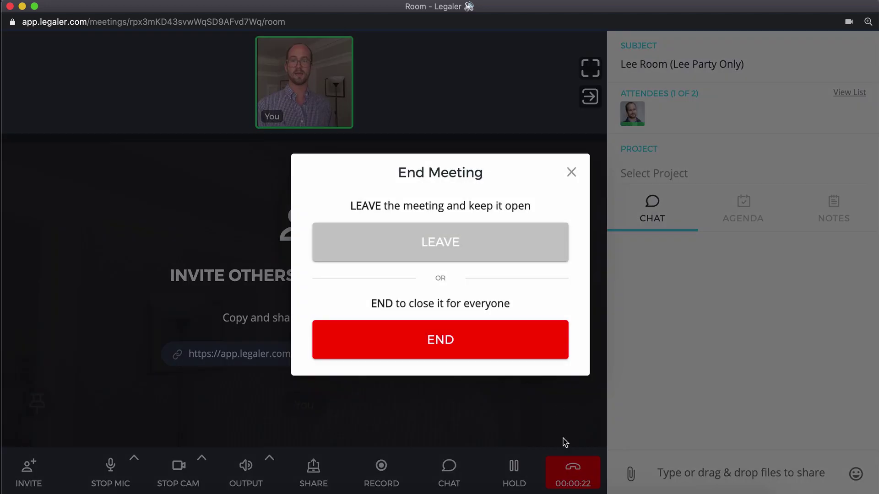
left_click(496, 247)
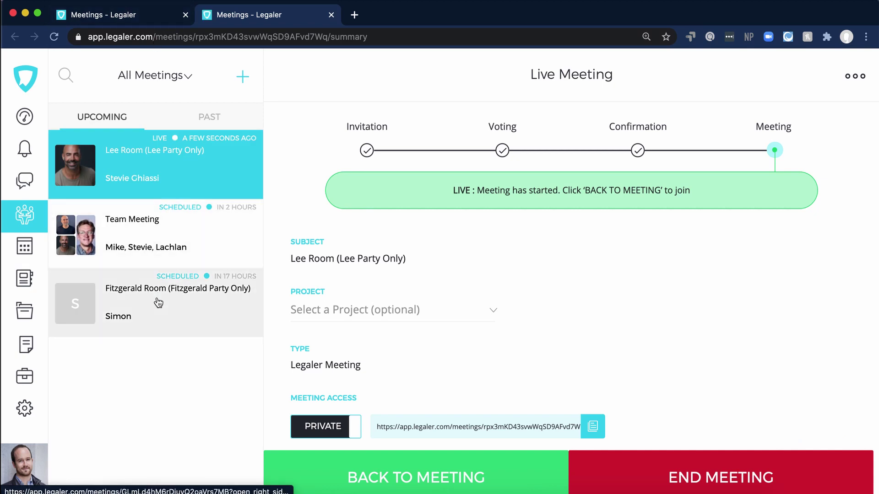
Step: Open a message conversation with all attendees of the upcoming "Fitzgerald Room (Fitzgerald Party Only)" meeting
left_click(159, 302)
scroll(454, 370, "down", 5)
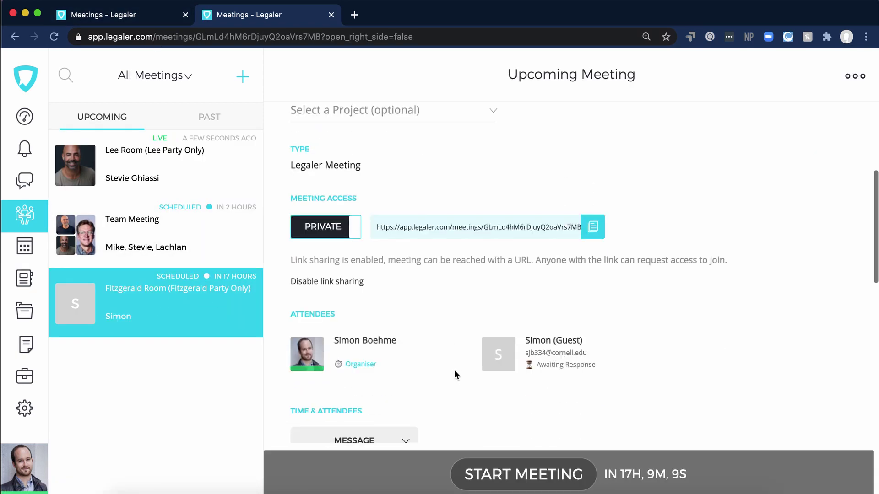
scroll(454, 370, "down", 3)
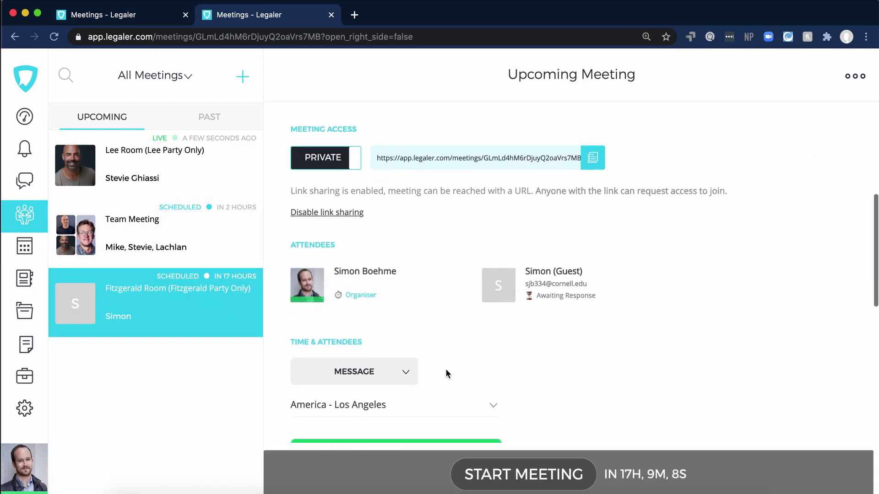
left_click(408, 373)
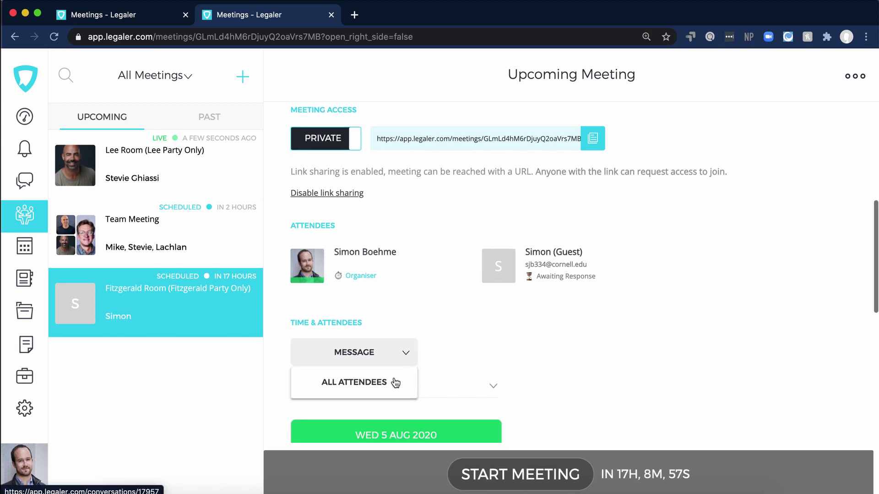
left_click(397, 385)
Step: Send the message "Hello, is it ok if I enter the room?" in the "Fitzgerald Room (Fitzgerald Party Only)" conversation
mouse_move(311, 126)
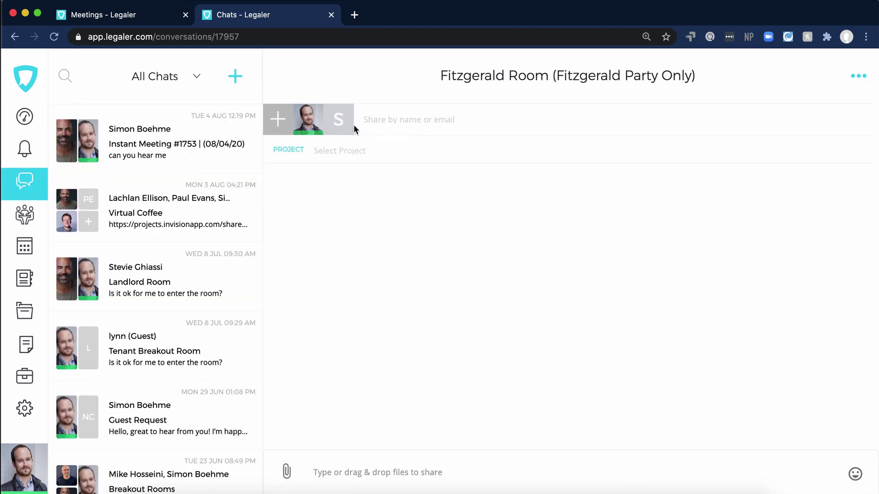
left_click(326, 472)
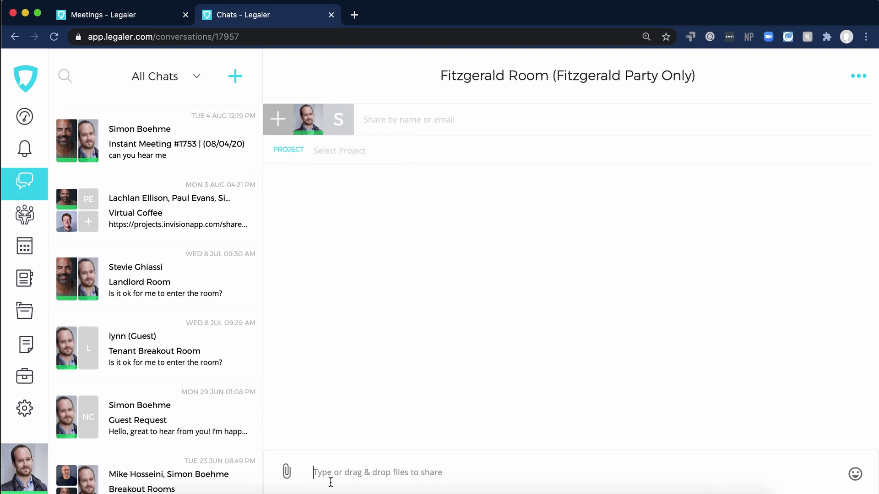
type("Hello, is it ")
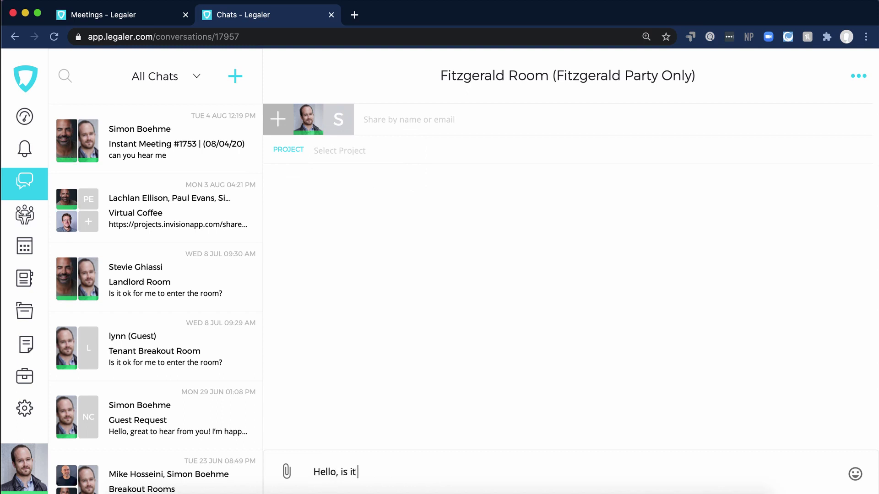
type("ok if I enter the room")
key("Return")
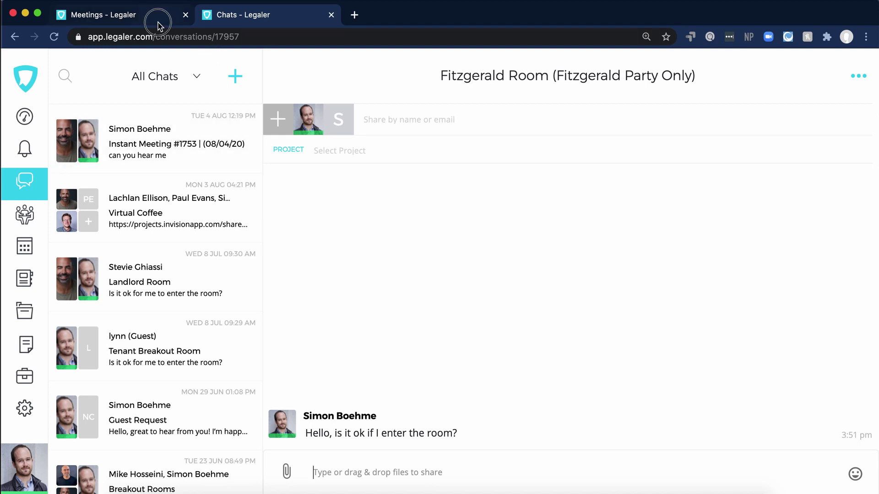
Step: Start and join the upcoming "Fitzgerald Room (Fitzgerald Party Only)" meeting early, and leave it while keeping it open
left_click(133, 17)
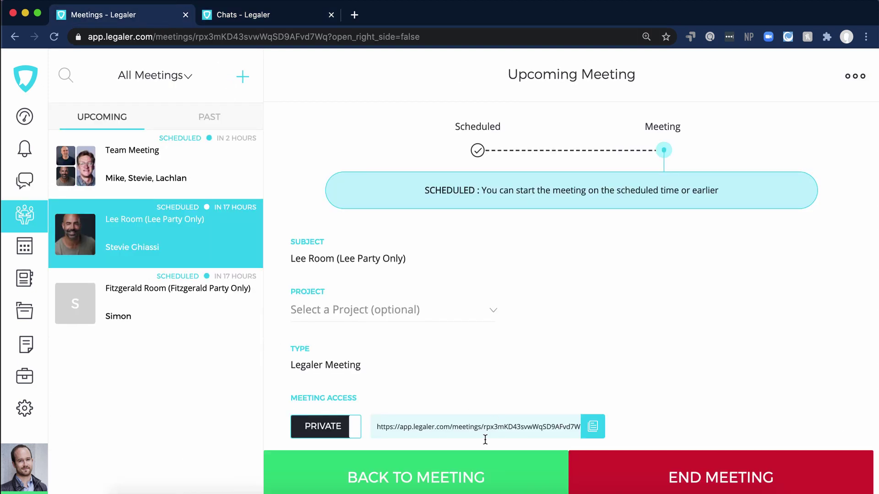
left_click(161, 298)
left_click(520, 474)
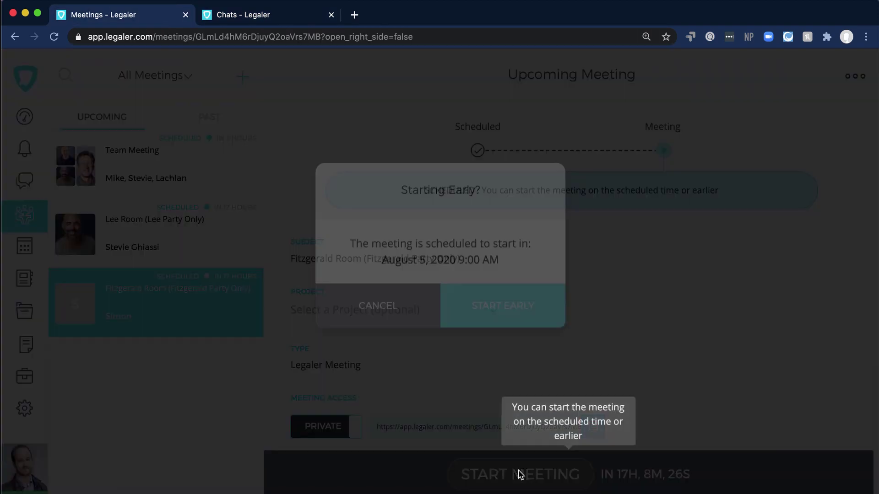
left_click(498, 329)
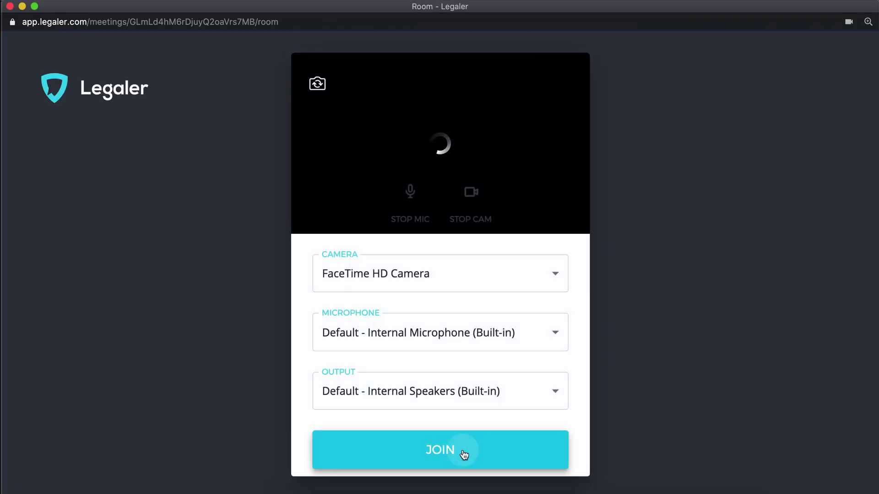
left_click(464, 454)
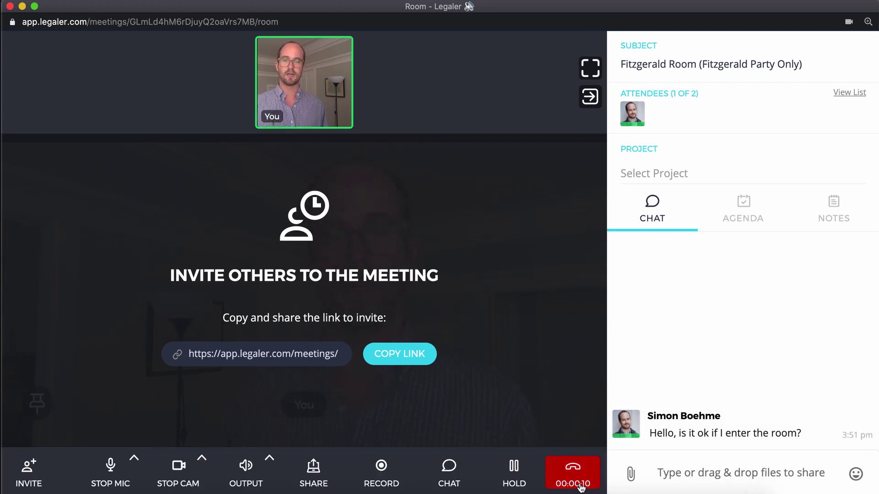
left_click(569, 474)
left_click(484, 256)
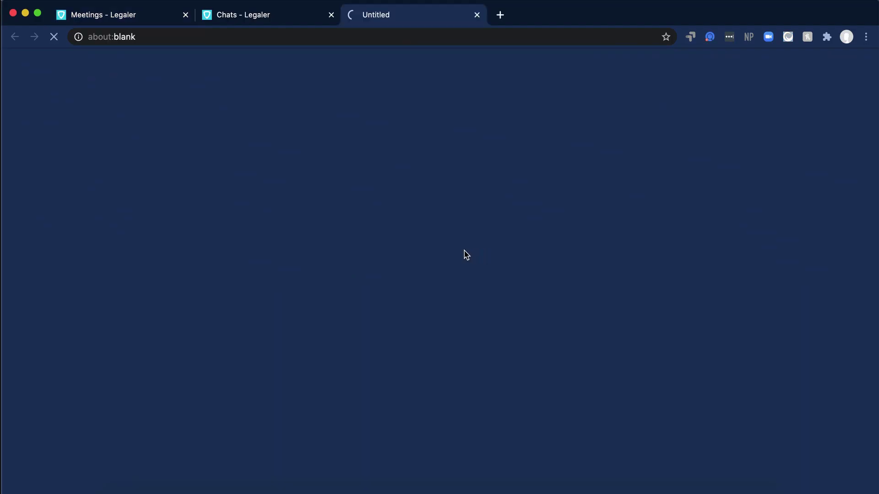
Step: Open a message conversation with all attendees of the "Lee Room (Lee Party Only)" meeting
left_click(147, 16)
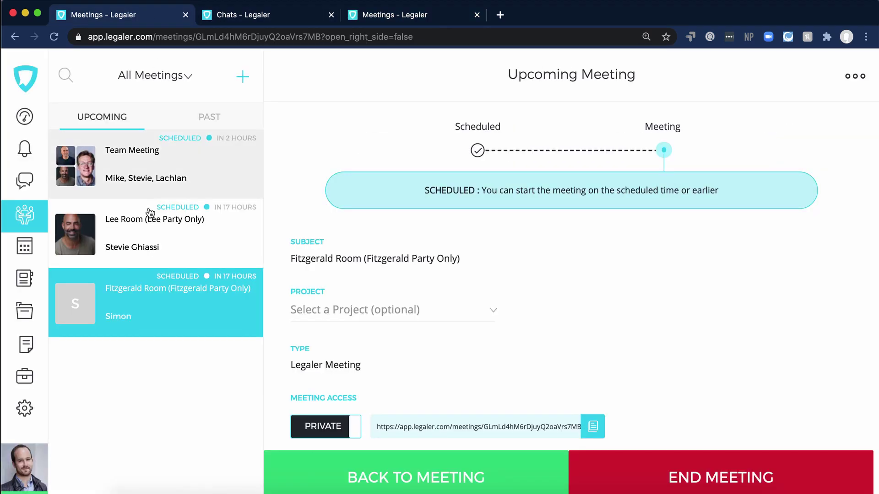
left_click(153, 228)
scroll(430, 380, "down", 5)
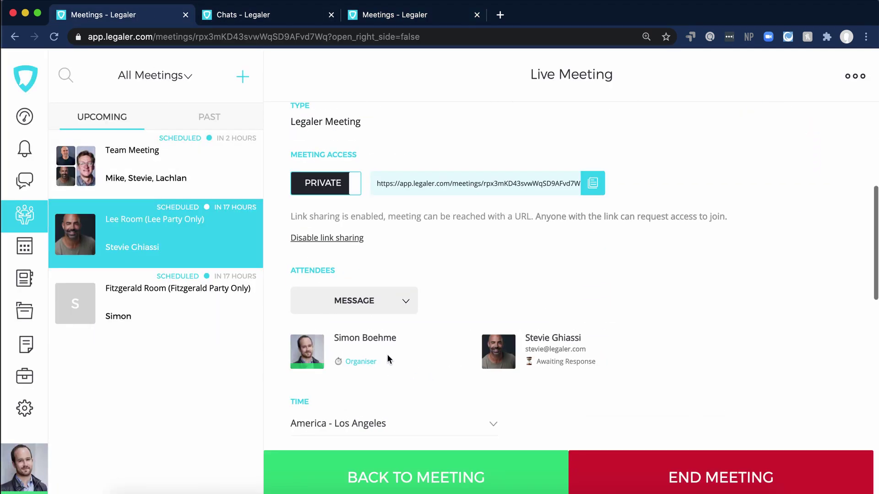
left_click(392, 308)
left_click(383, 333)
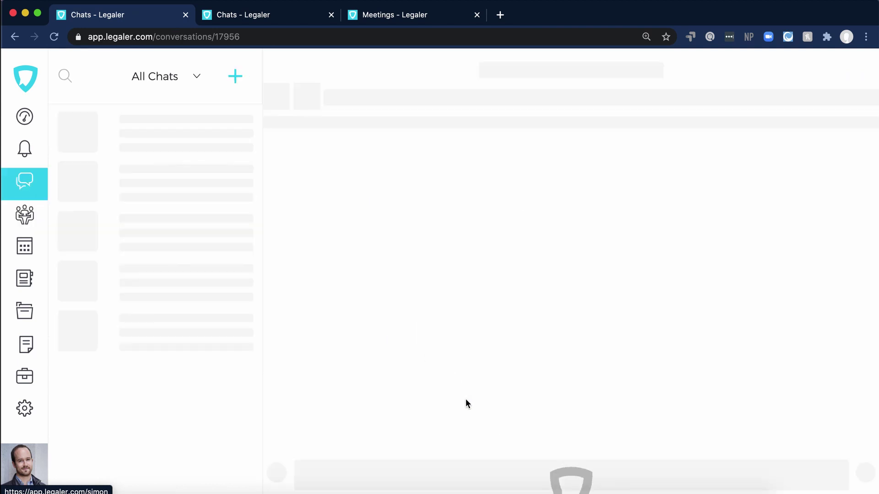
Step: Send the message "It sounds like we have a deal - may I enter the room?" in the Lee Room conversation
left_click(396, 469)
type("It")
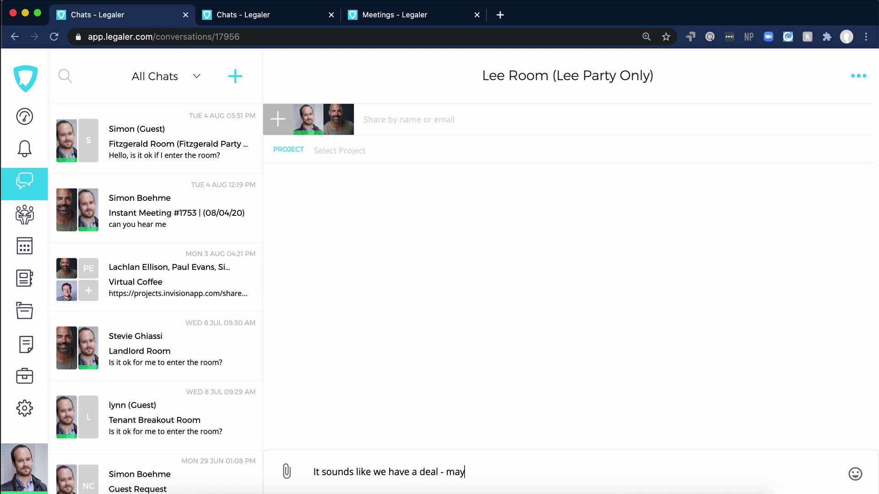
type("sounds like we have a deal - may I enter the room?")
key("Return")
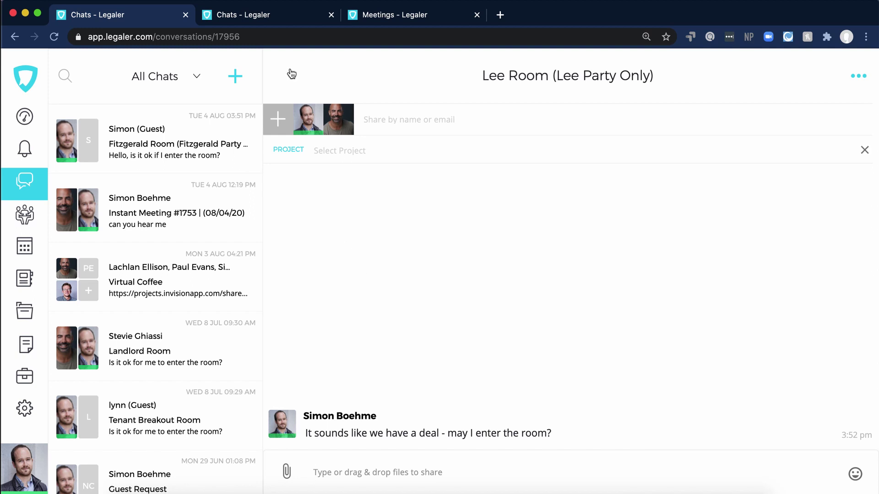
Step: Rejoin the live "Lee Room (Lee Party Only)" meeting and leave it while keeping it open
left_click(399, 18)
left_click(172, 145)
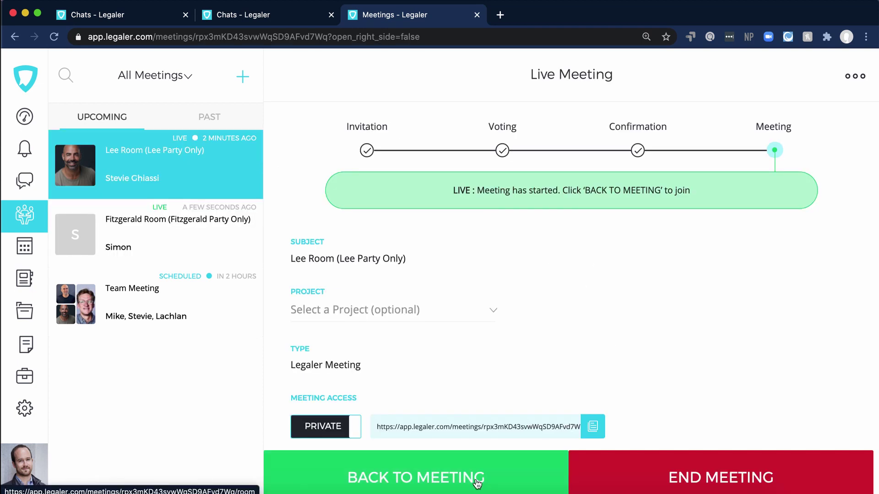
left_click(477, 484)
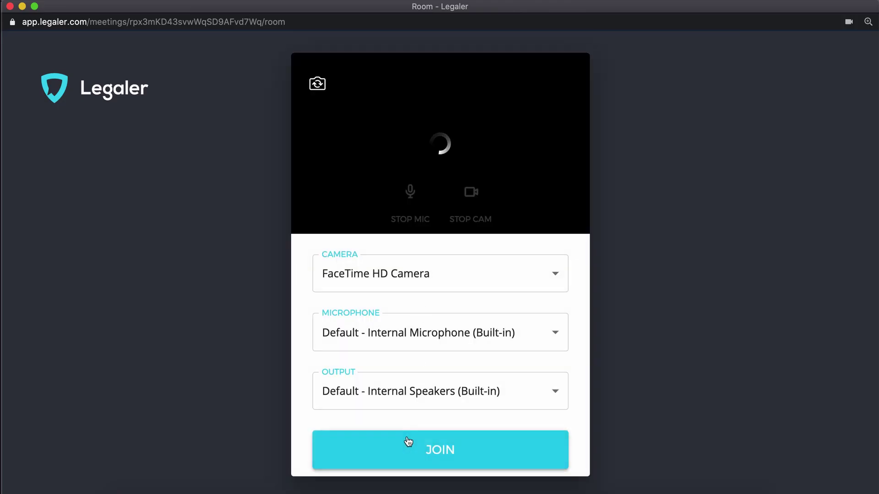
left_click(406, 443)
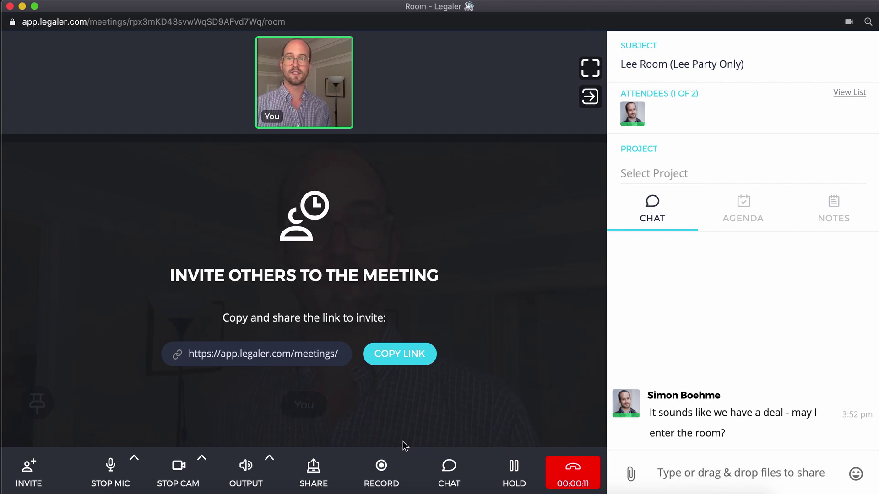
left_click(581, 479)
left_click(439, 261)
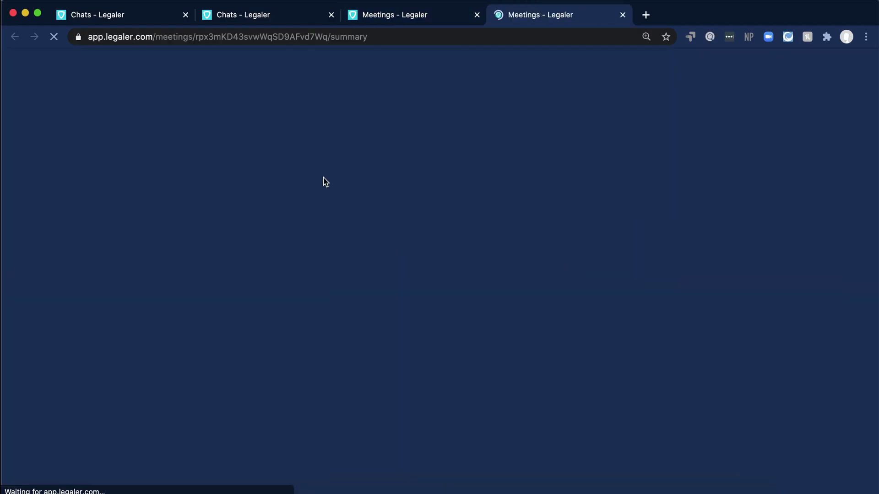
Step: Rejoin the live "Fitzgerald Room (Fitzgerald Party Only)" meeting and end it for everyone
left_click(421, 19)
left_click(135, 247)
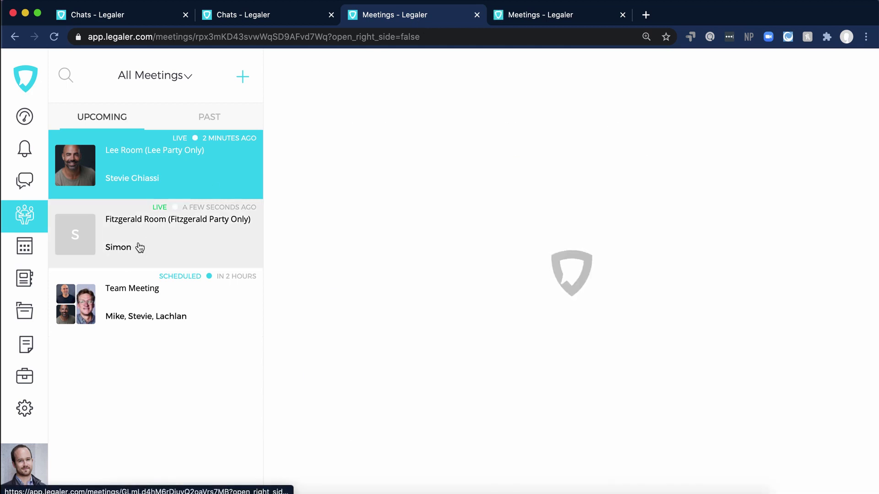
left_click(419, 468)
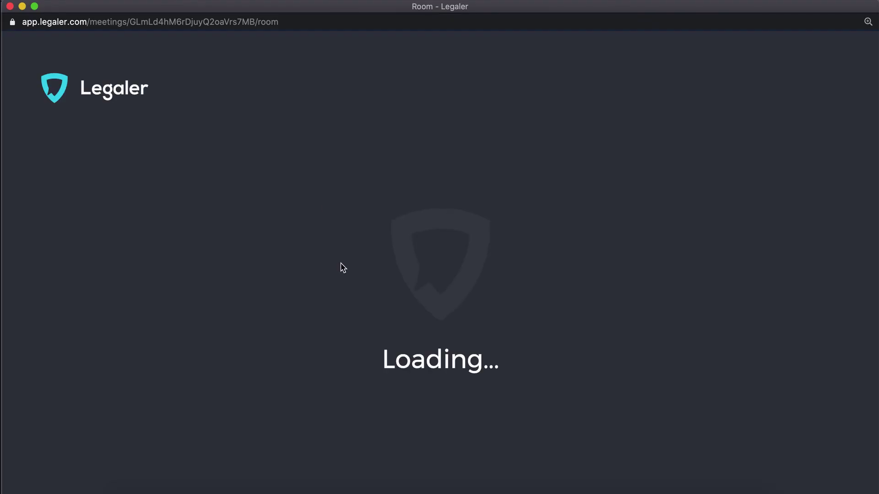
left_click(418, 449)
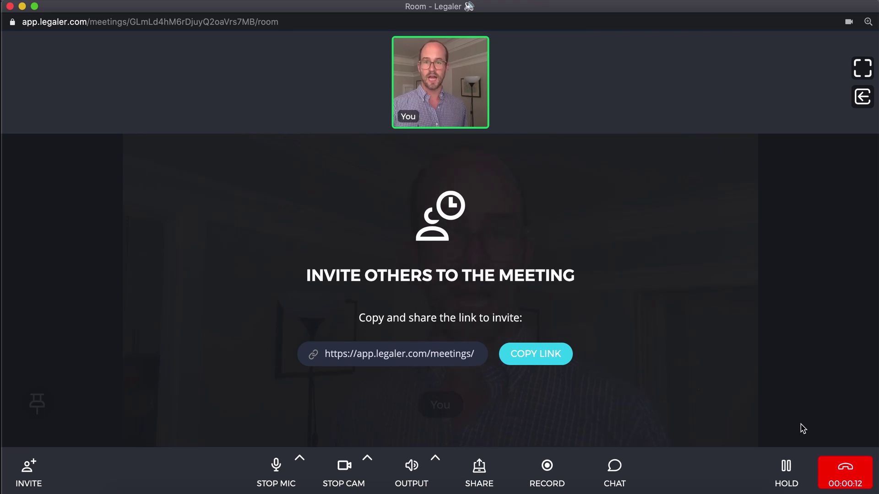
left_click(858, 488)
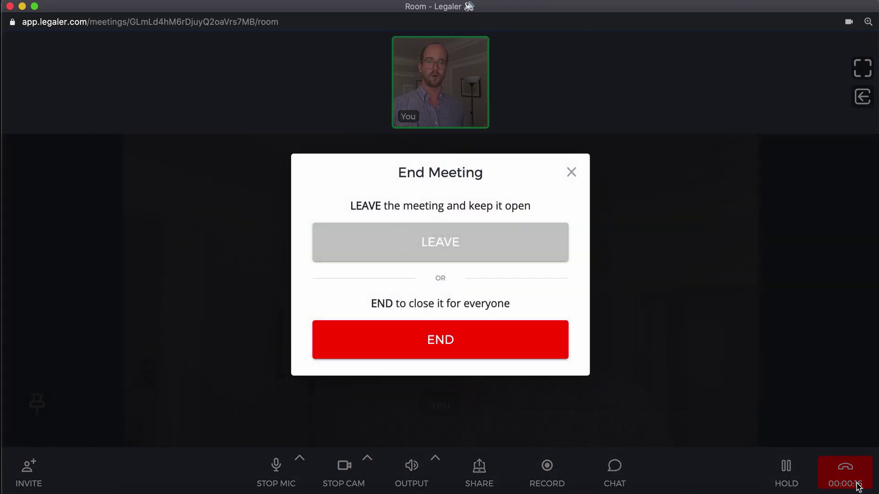
left_click(533, 347)
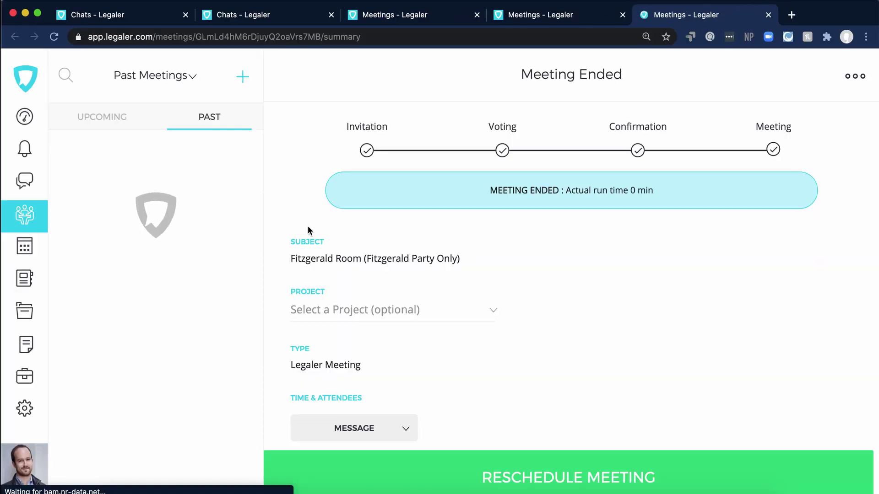
Step: Go back to the upcoming meetings and rejoin the live "Lee Room (Lee Party Only)" meeting
left_click(139, 118)
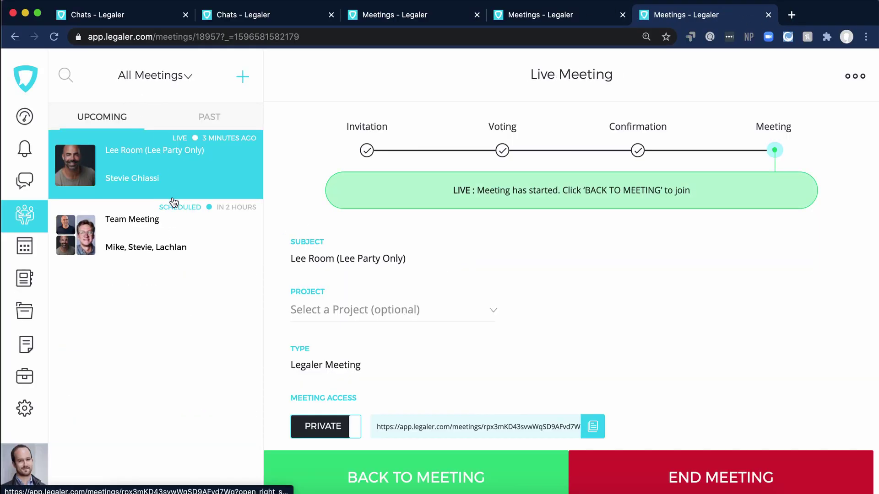
left_click(169, 185)
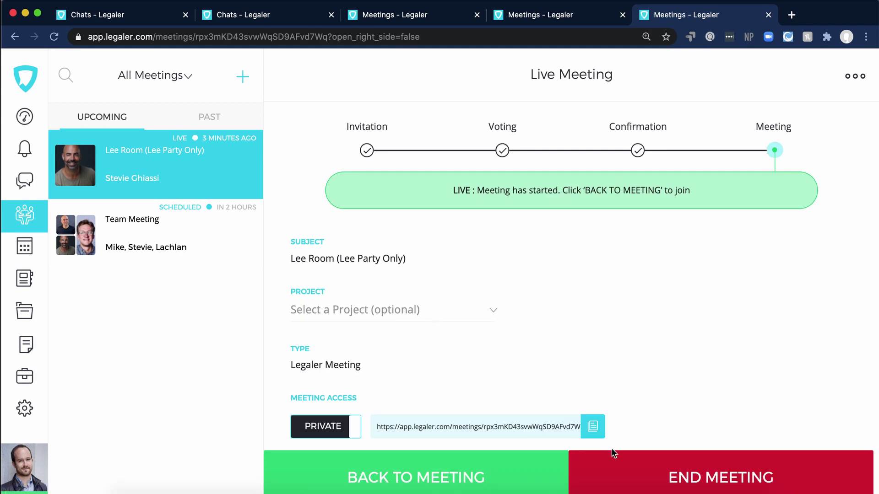
left_click(506, 463)
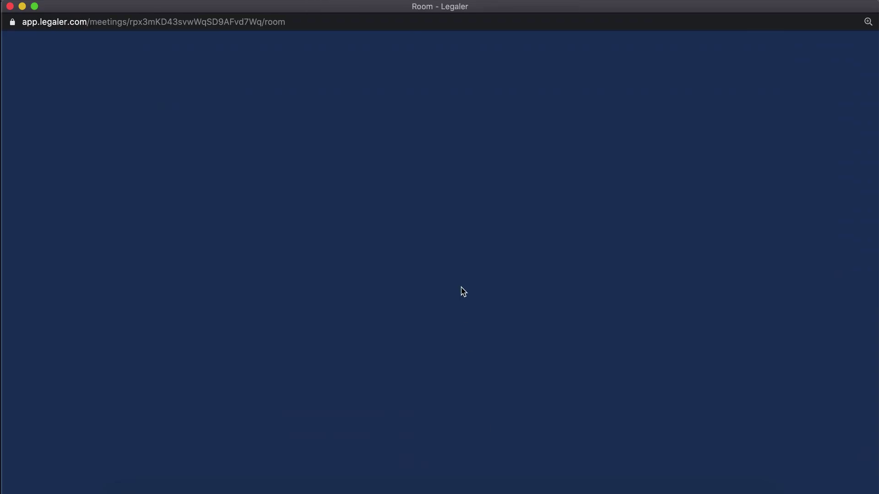
left_click(451, 436)
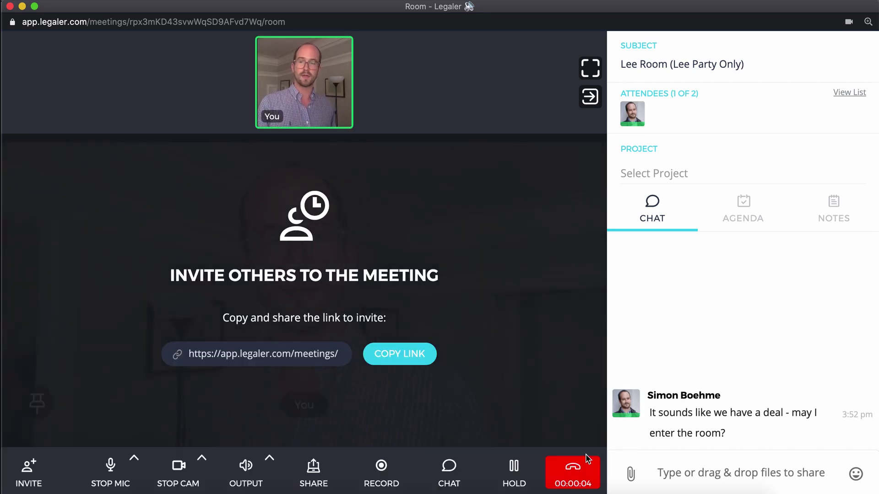
Step: End the Lee Room meeting for everyone, close its room window and return to the upcoming meetings
left_click(561, 472)
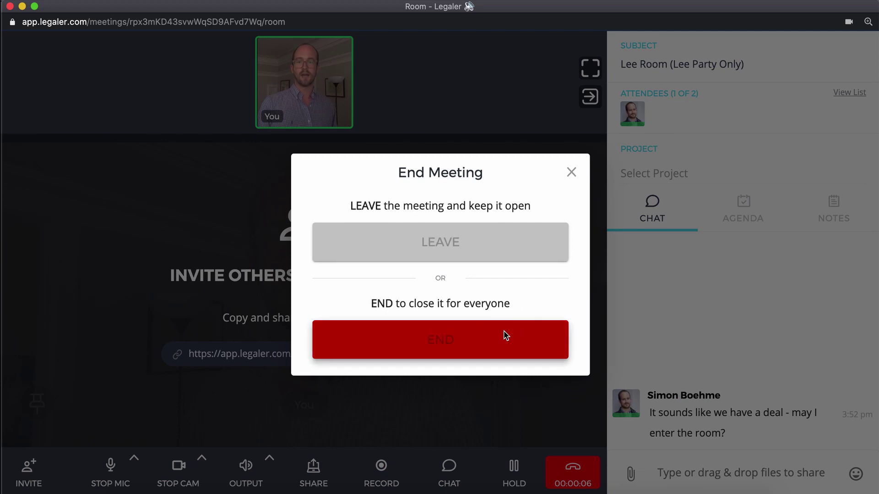
left_click(505, 336)
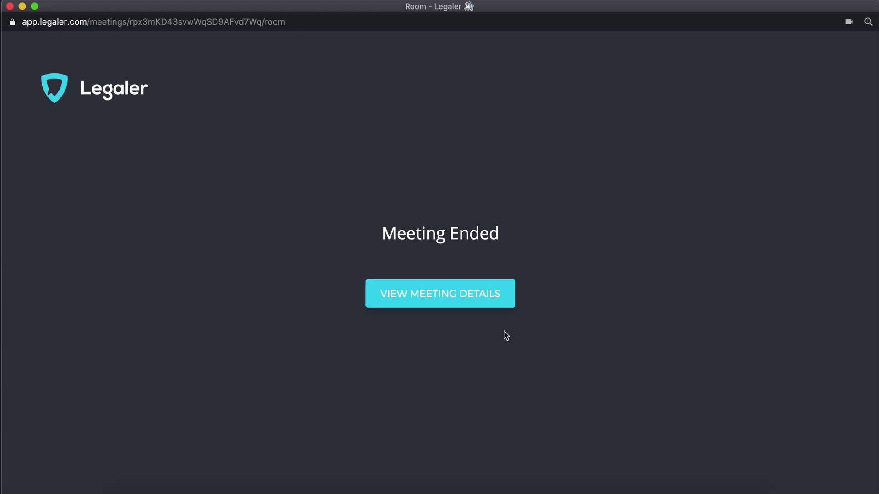
left_click(10, 6)
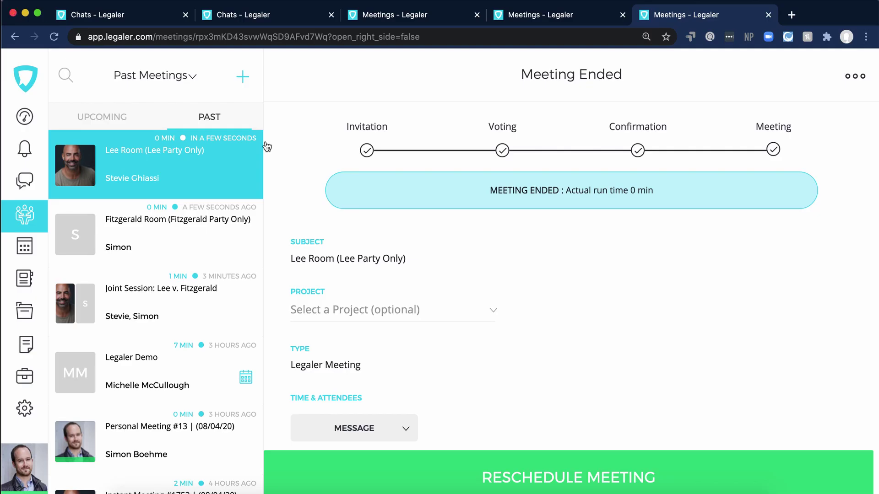
left_click(122, 112)
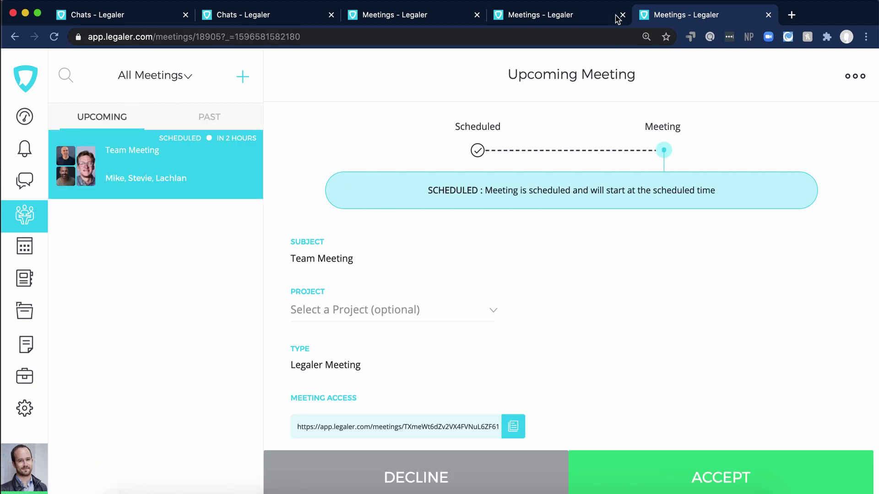